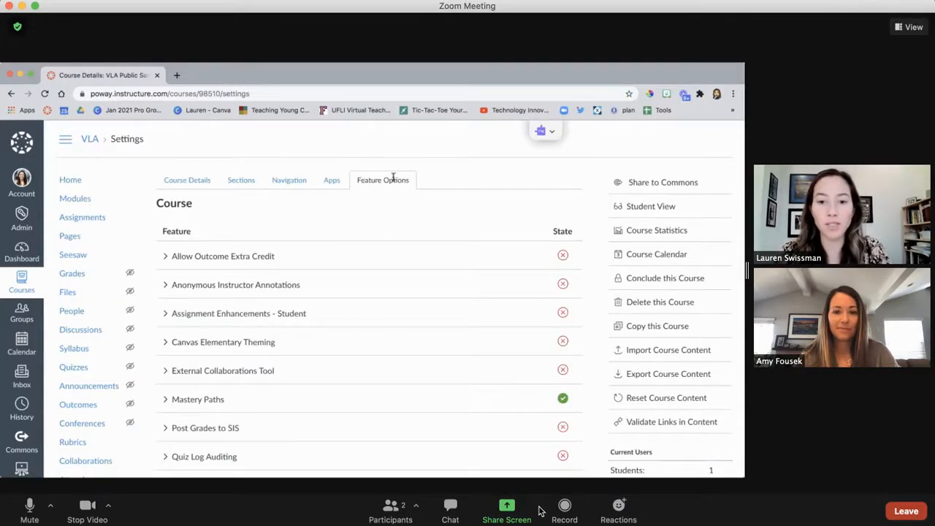
# Step: Examine the course's feature options and check the state of Mastery Paths
pyautogui.scroll(-2, 395, 180)
pyautogui.scroll(-1, 393, 178)
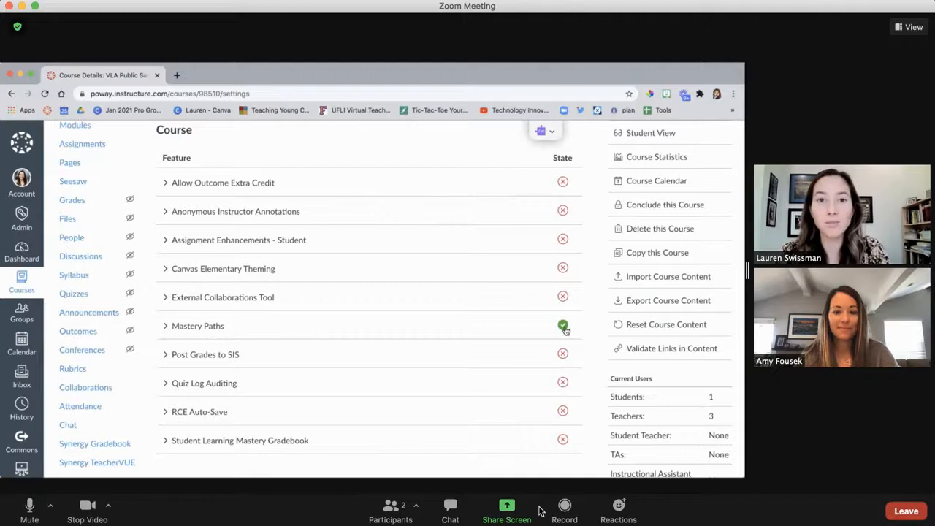
pyautogui.scroll(-2, 565, 330)
pyautogui.scroll(1, 566, 332)
pyautogui.scroll(1, 566, 331)
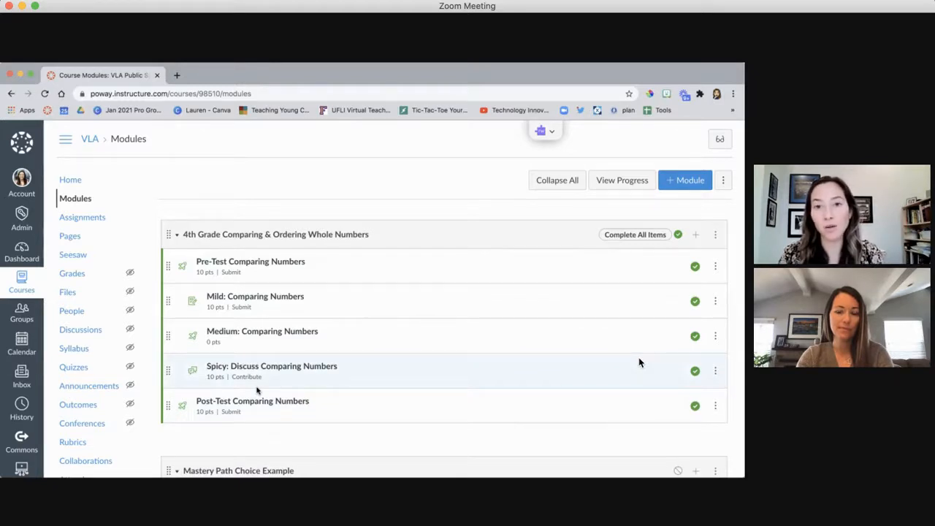
# Step: Review the requirements of the 4th Grade Comparing & Ordering Whole Numbers module and save its settings as they are
pyautogui.click(716, 236)
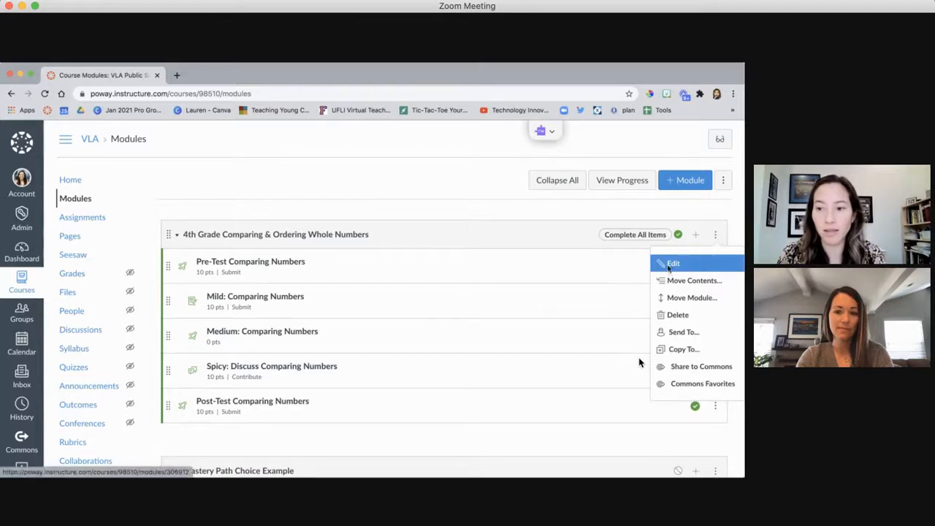
pyautogui.click(671, 264)
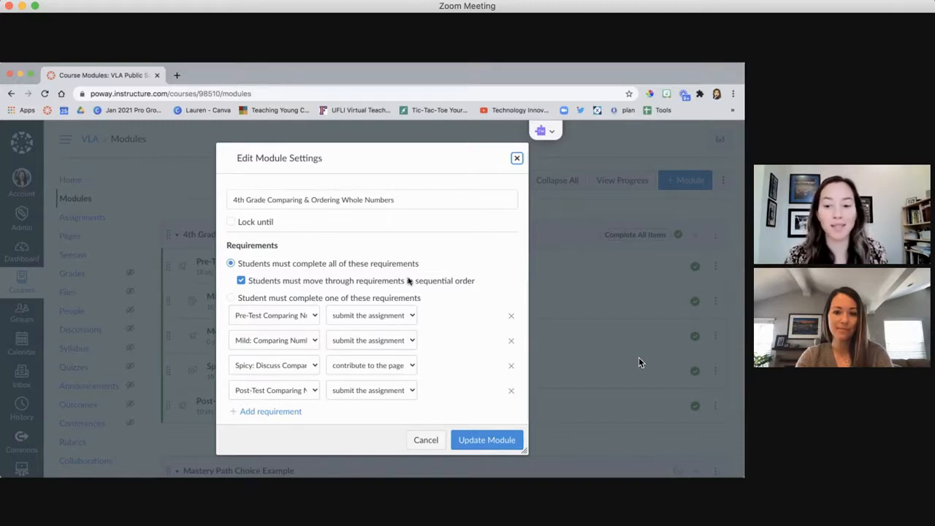
pyautogui.click(476, 441)
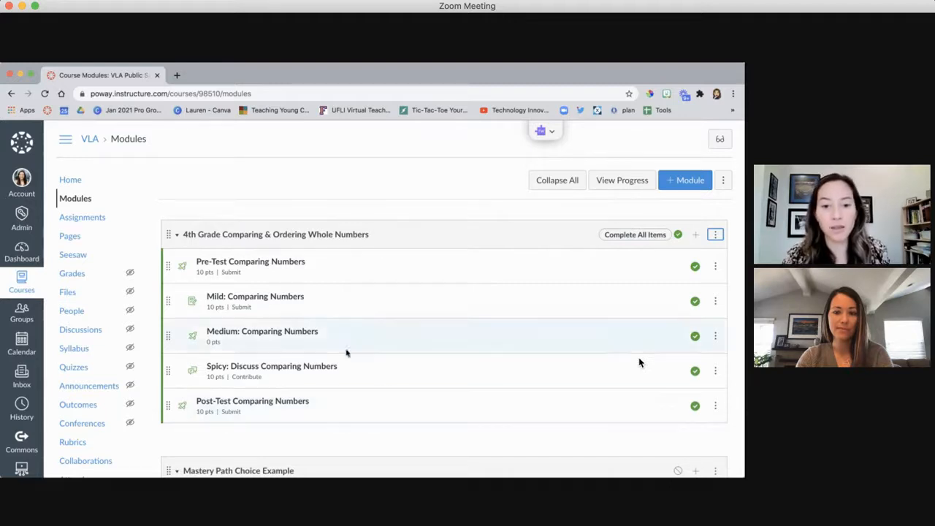
# Step: Open the Pre-Test Comparing Numbers quiz for editing and review its Mastery Paths scoring ranges
pyautogui.click(279, 265)
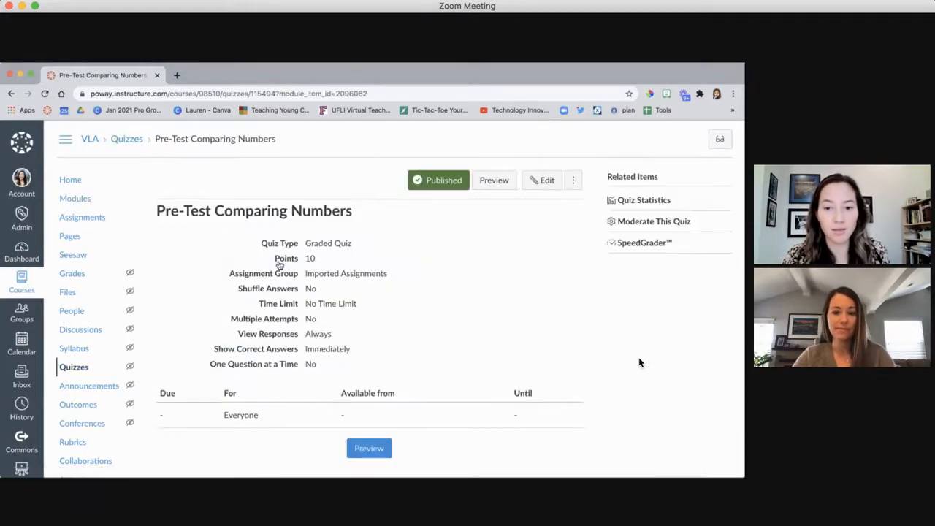
pyautogui.click(529, 182)
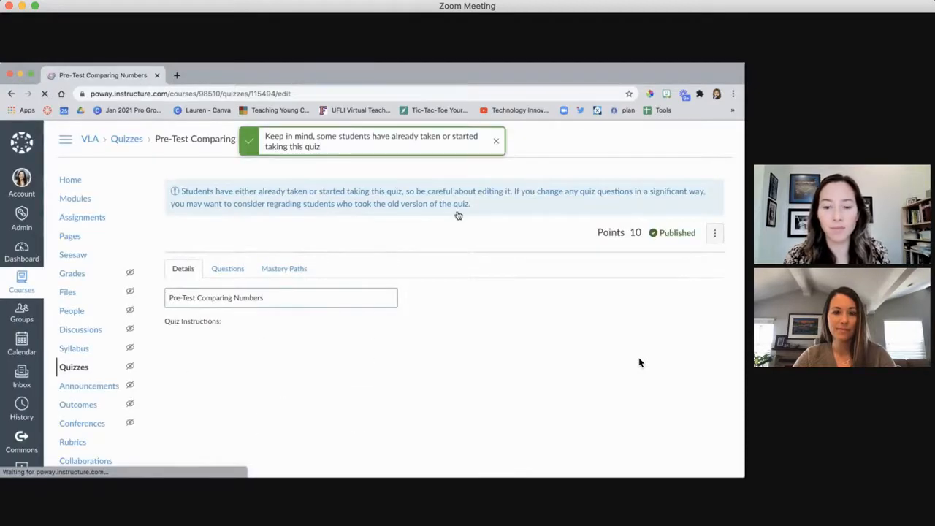
pyautogui.click(295, 272)
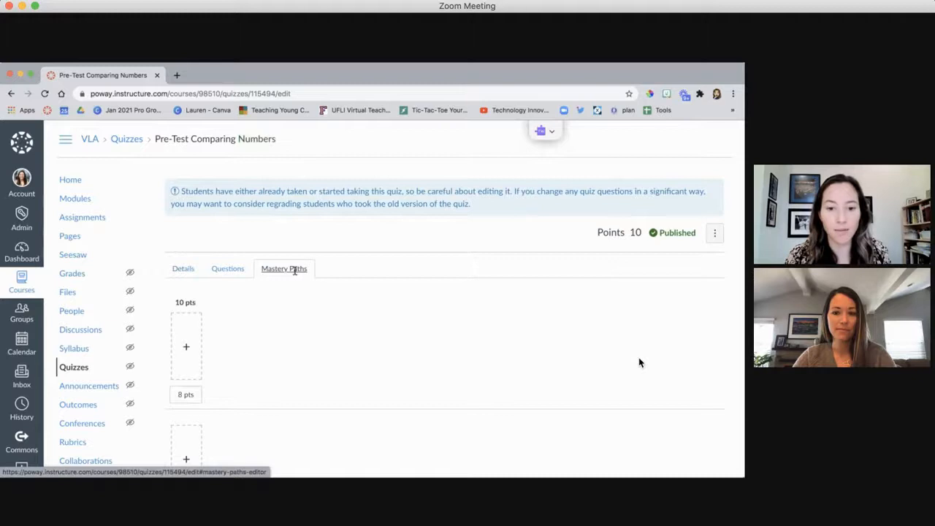
pyautogui.scroll(-3, 296, 270)
pyautogui.scroll(-3, 296, 274)
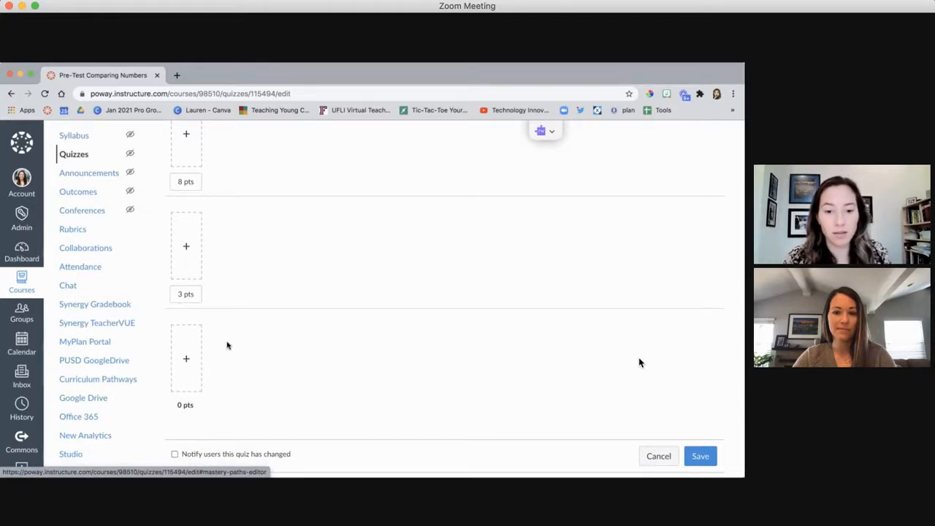
pyautogui.scroll(1, 228, 346)
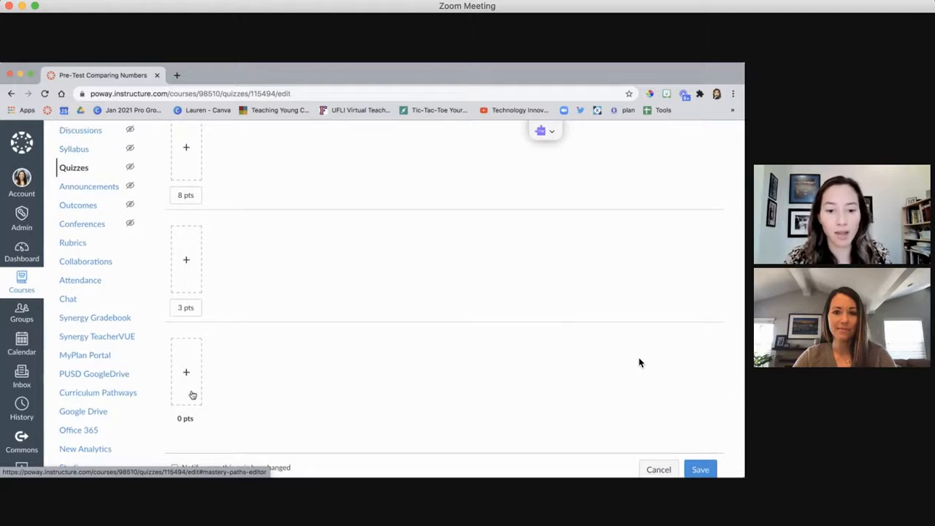
pyautogui.scroll(3, 188, 313)
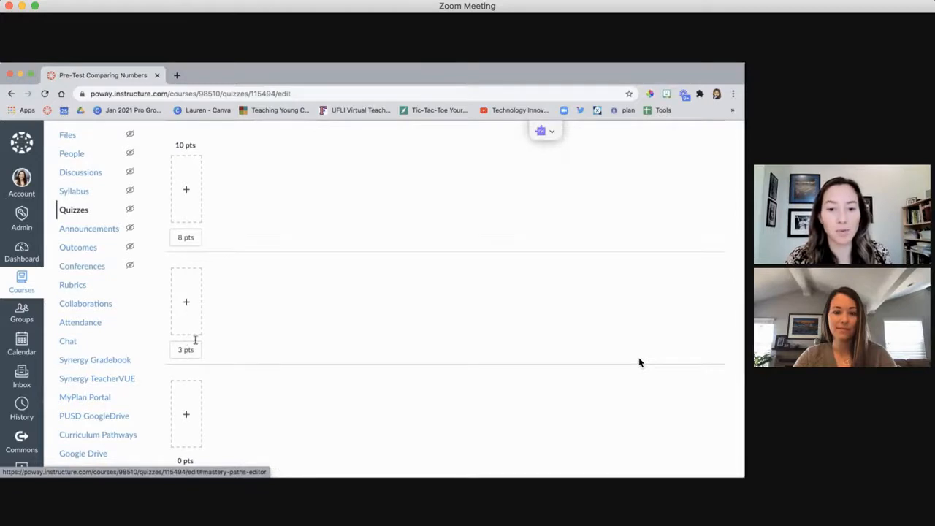
pyautogui.scroll(1, 193, 241)
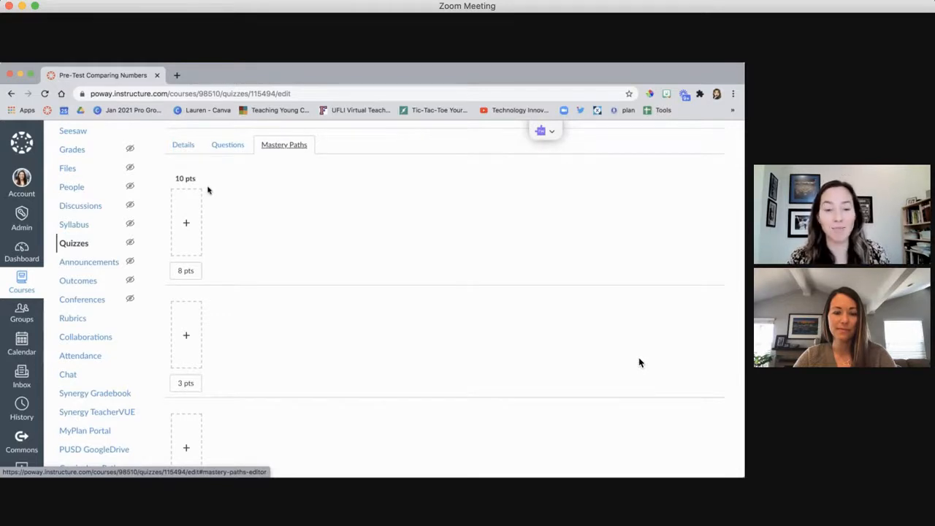
pyautogui.scroll(-1, 208, 190)
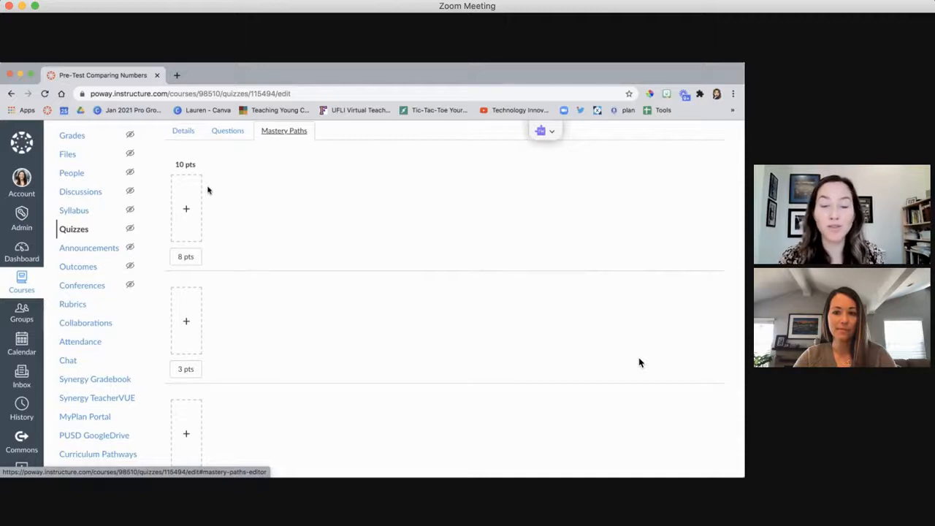
# Step: Set the lower cutoff of the middle scoring range to 0 pts
pyautogui.click(185, 369)
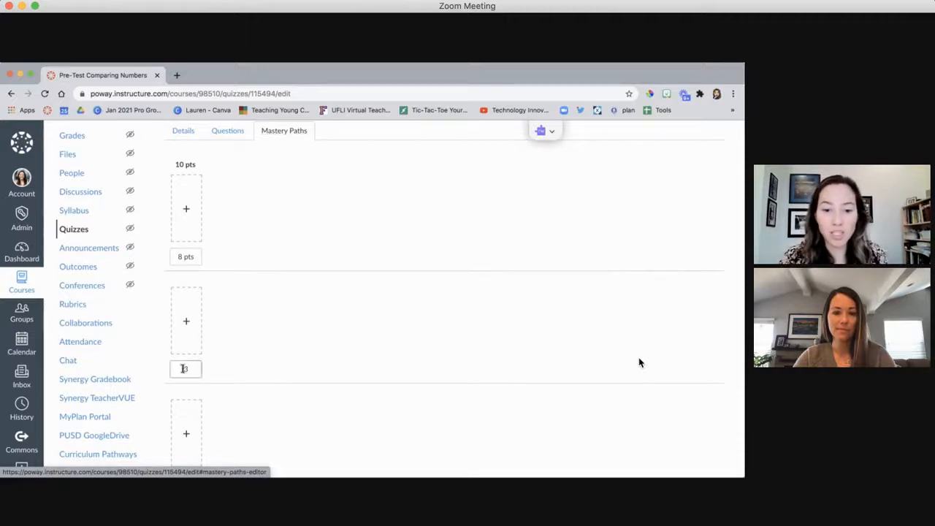
pyautogui.press('BackSpace')
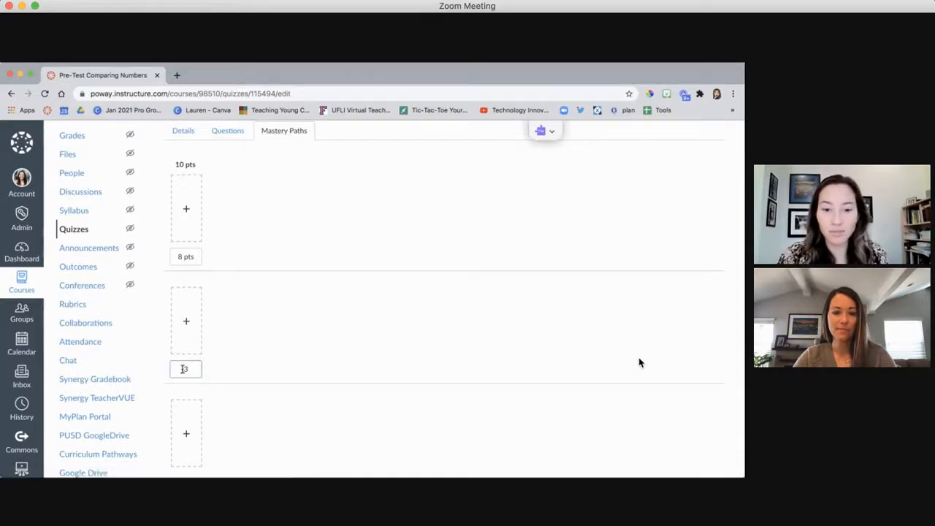
pyautogui.press('BackSpace')
pyautogui.write('0')
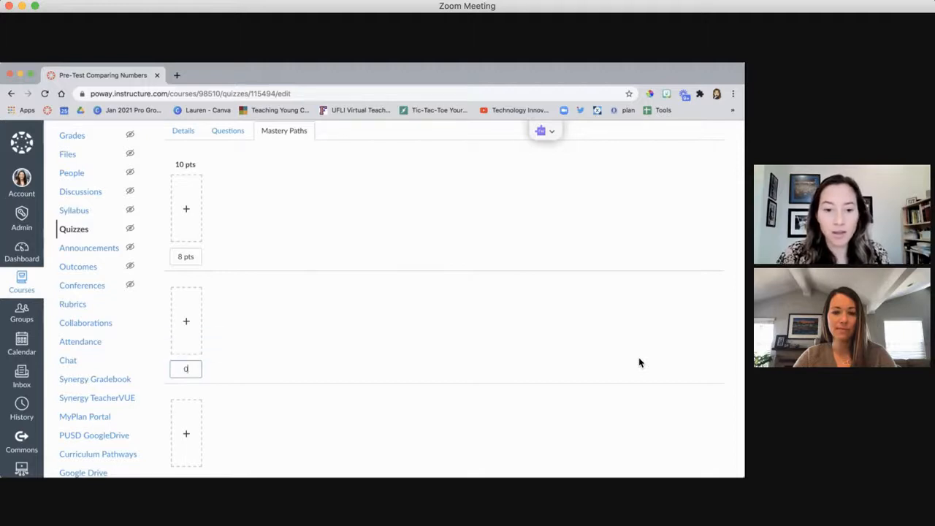
pyautogui.click(276, 367)
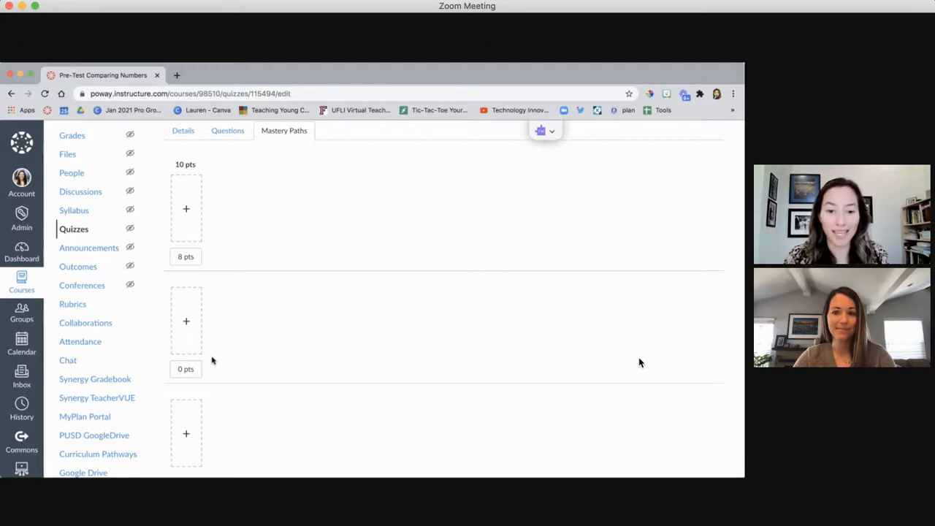
# Step: Set the lower cutoff of the middle scoring range to 4 pts
pyautogui.scroll(-1, 211, 359)
pyautogui.click(184, 347)
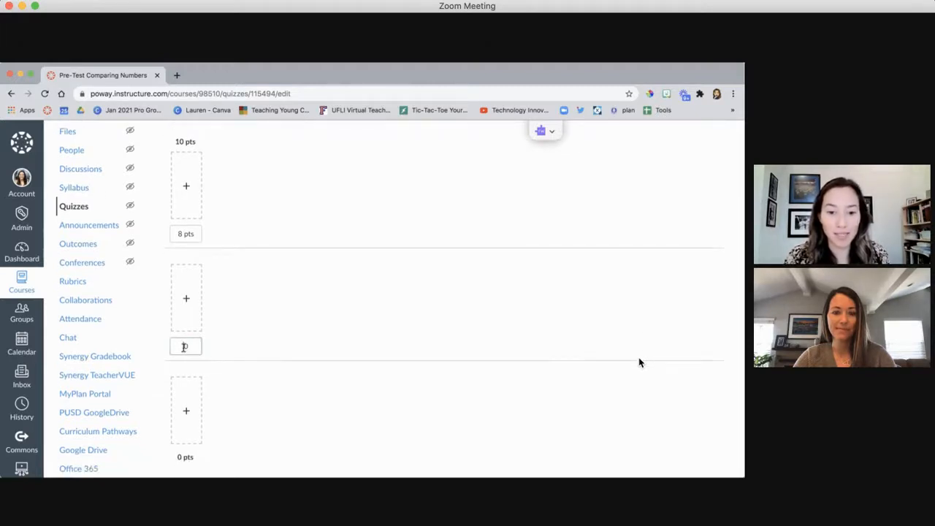
pyautogui.press('BackSpace')
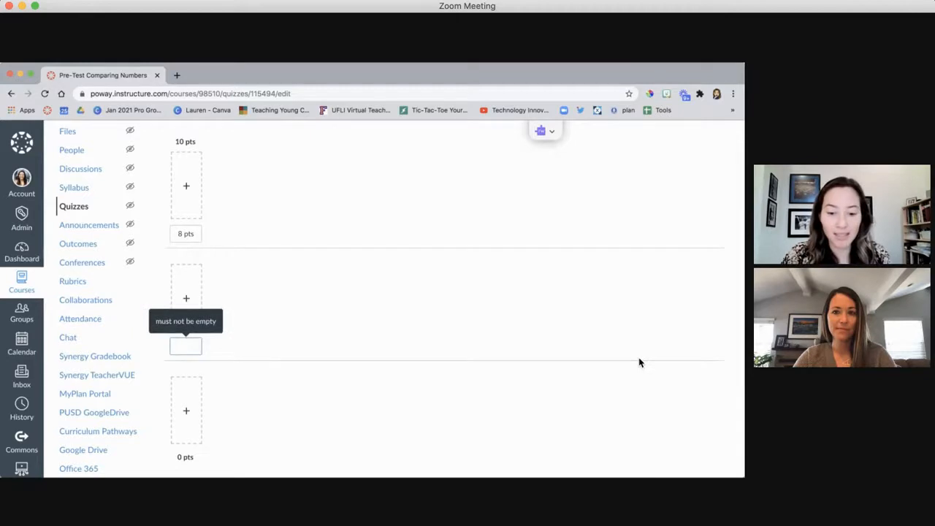
pyautogui.write('4')
pyautogui.click(292, 356)
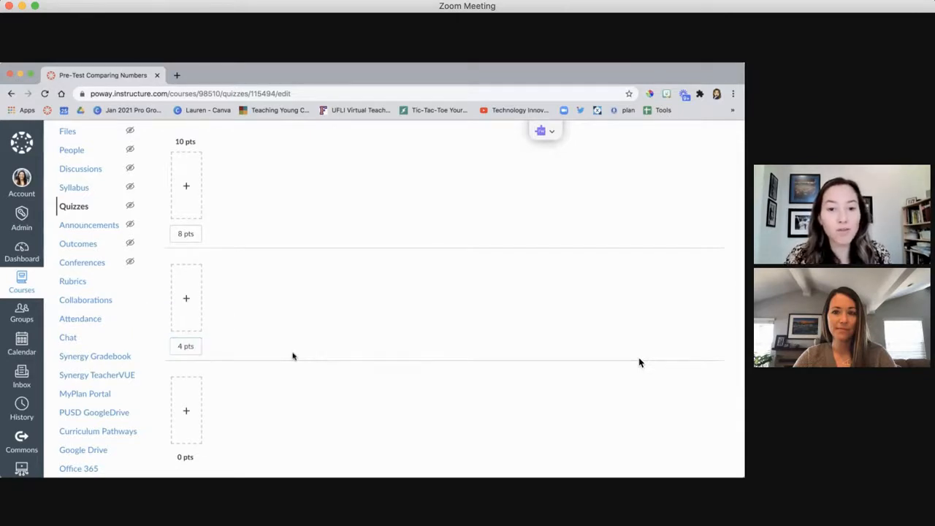
# Step: Search for "mild" and add the Mild: Comparing Numbers assignment to the 4 to 0 pts range
pyautogui.scroll(-2, 292, 356)
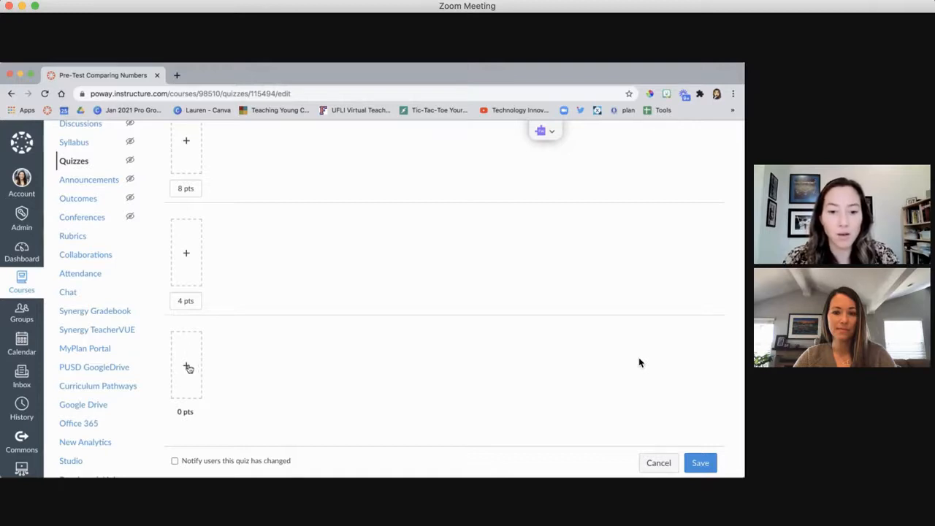
pyautogui.click(187, 367)
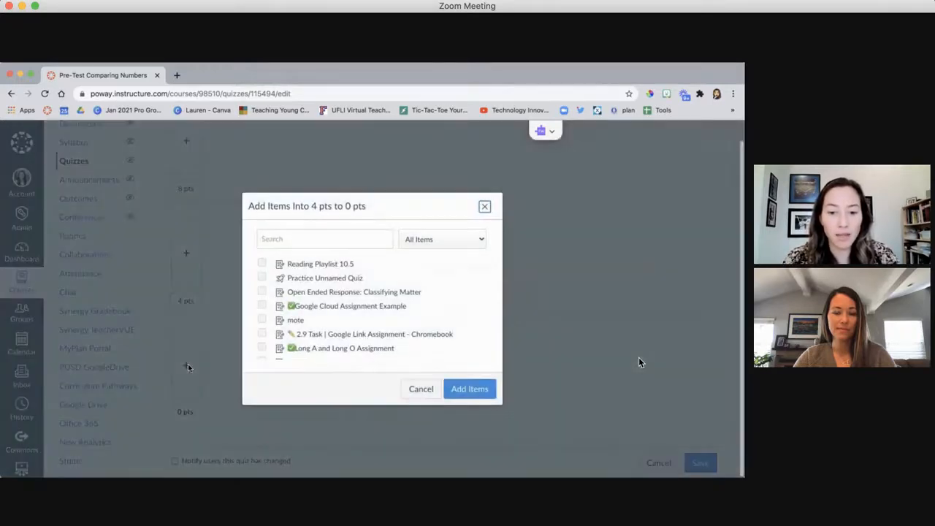
pyautogui.click(282, 241)
pyautogui.write('mild')
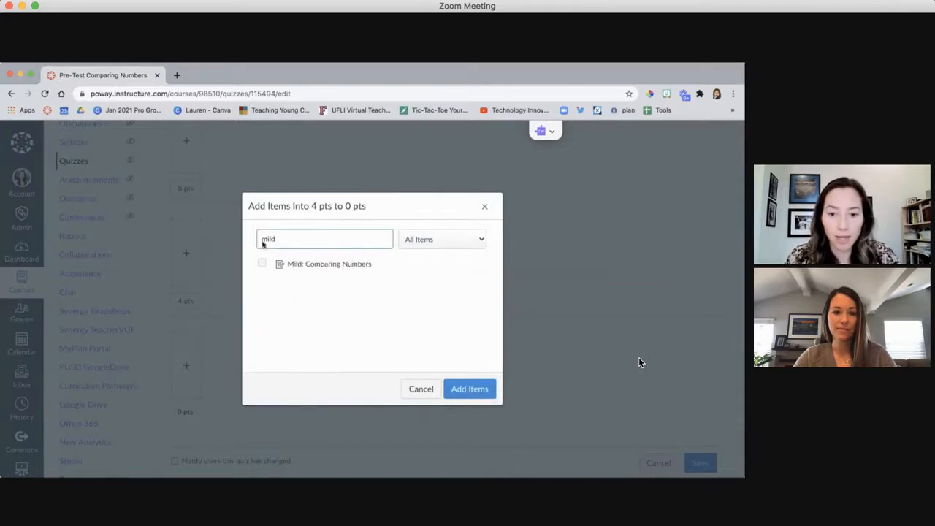
pyautogui.click(262, 263)
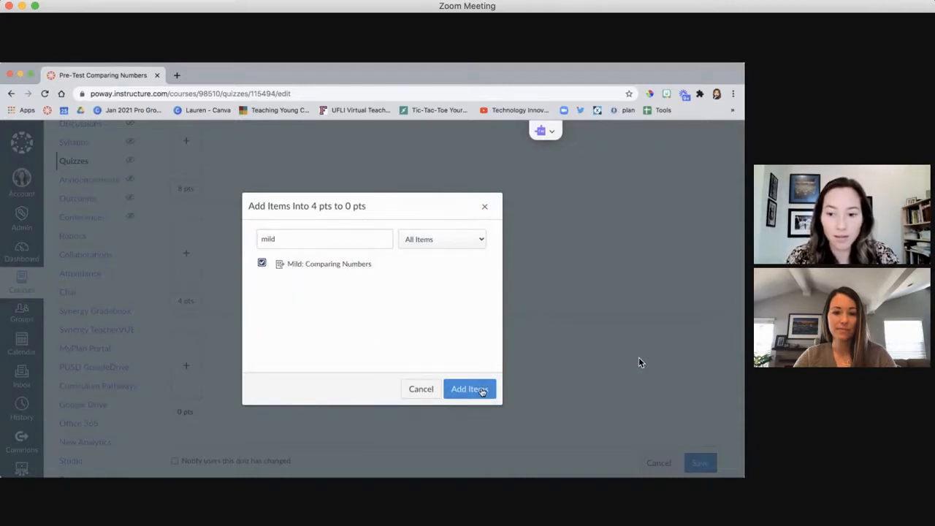
pyautogui.click(483, 393)
# Step: Search for "post" and add the last-listed Post-Test Comparing Numbers quiz to the 4 to 0 pts range
pyautogui.click(189, 368)
pyautogui.write('post')
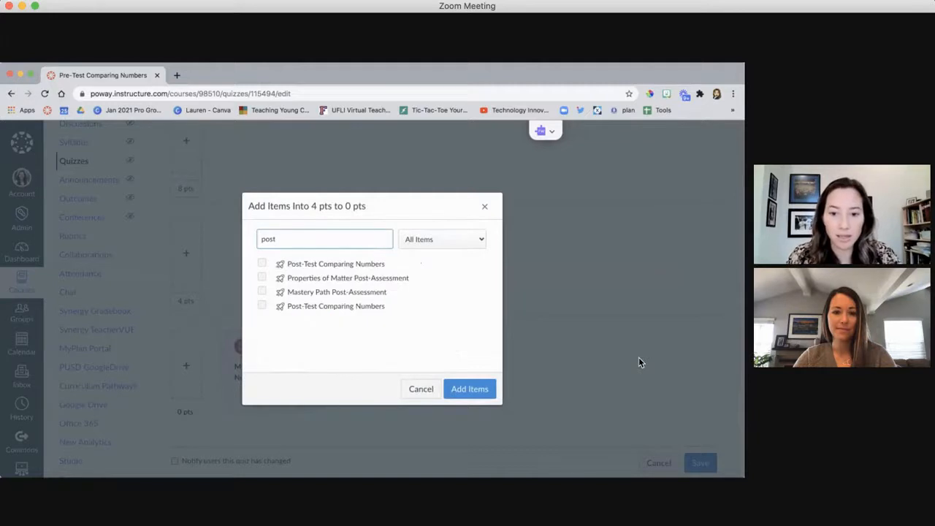
pyautogui.click(263, 305)
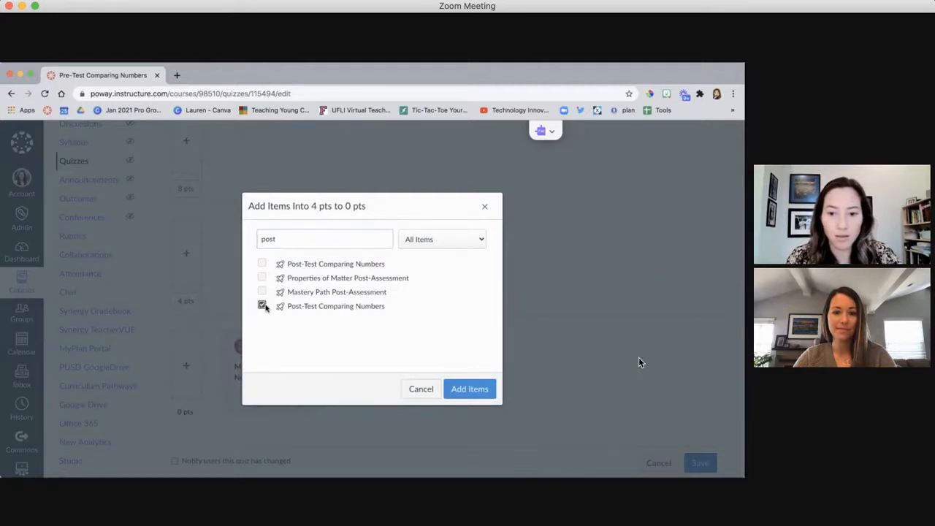
pyautogui.click(468, 389)
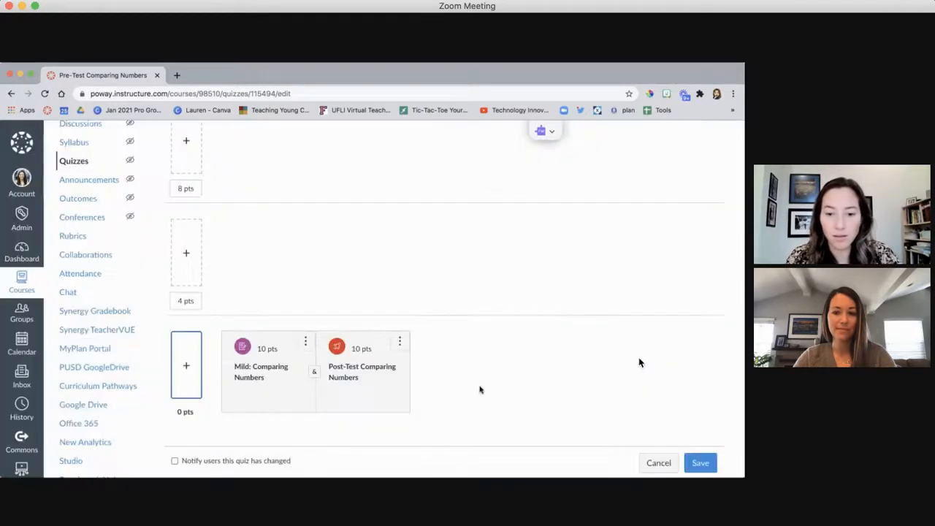
# Step: Search for "medium" and add the Medium: Comparing Numbers quiz to the 8 to 4 pts range
pyautogui.scroll(1, 312, 296)
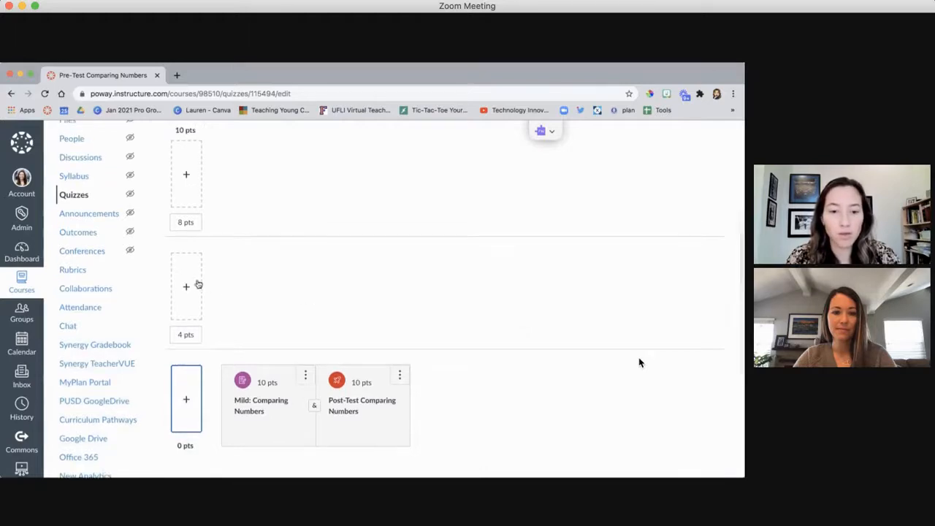
pyautogui.click(187, 285)
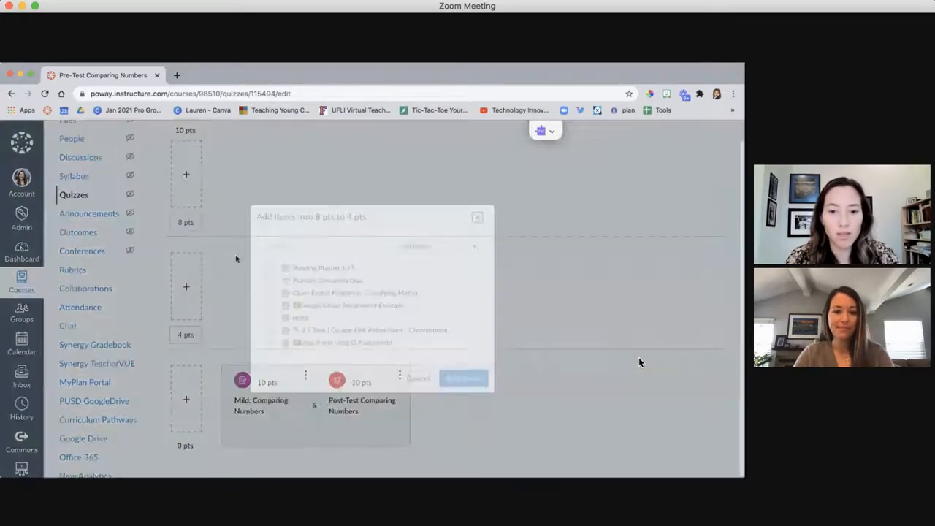
pyautogui.write('mndium')
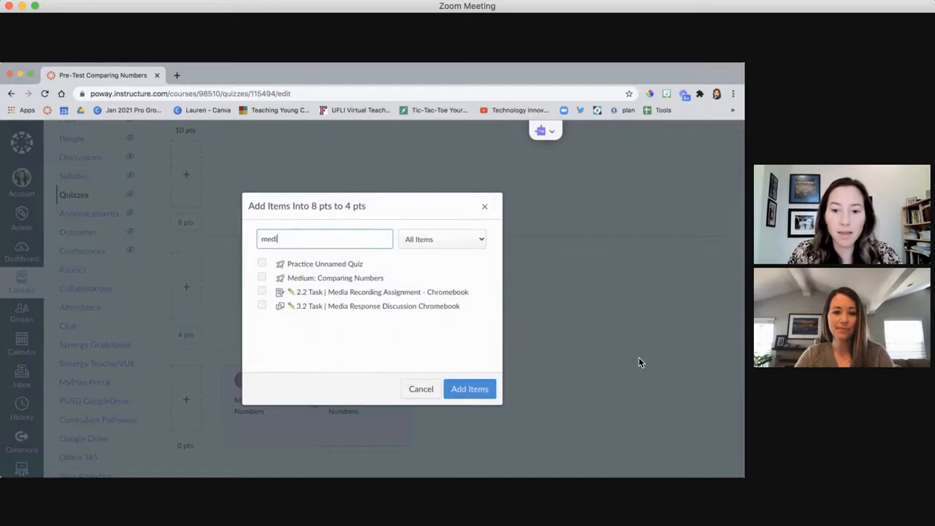
pyautogui.click(262, 263)
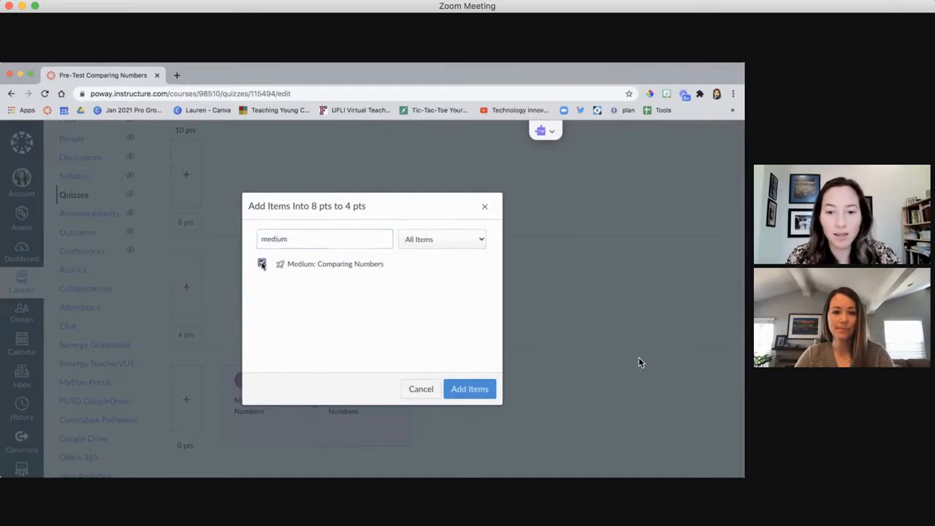
pyautogui.click(474, 389)
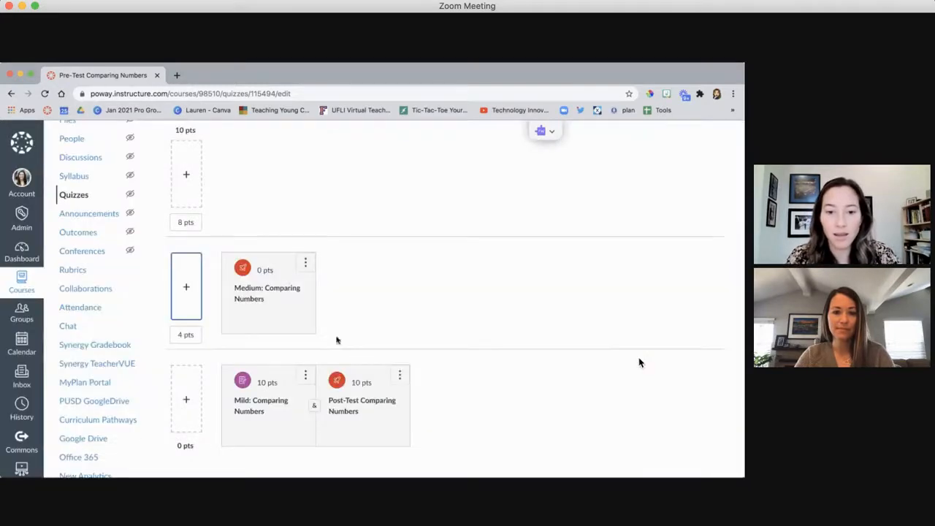
# Step: Search for "post" and add the last-listed Post-Test Comparing Numbers quiz to the 8 to 4 pts range
pyautogui.click(187, 292)
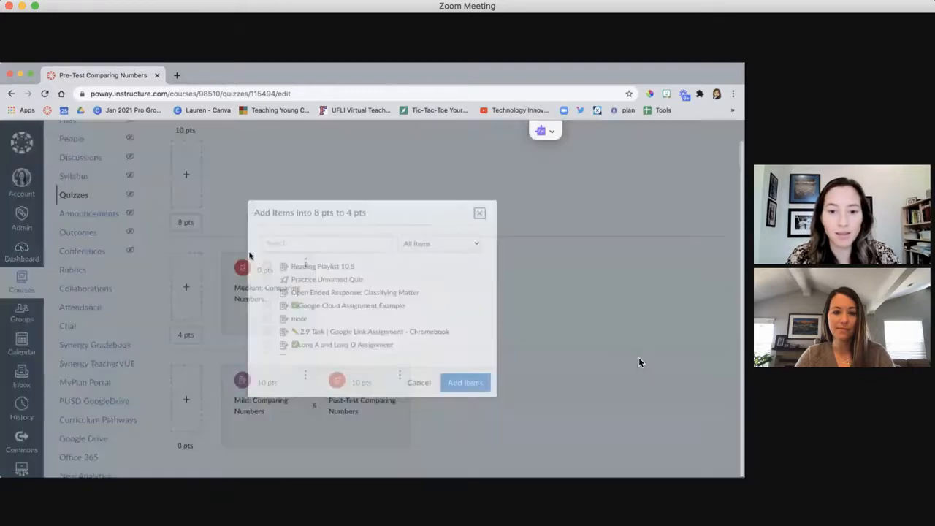
pyautogui.write('post')
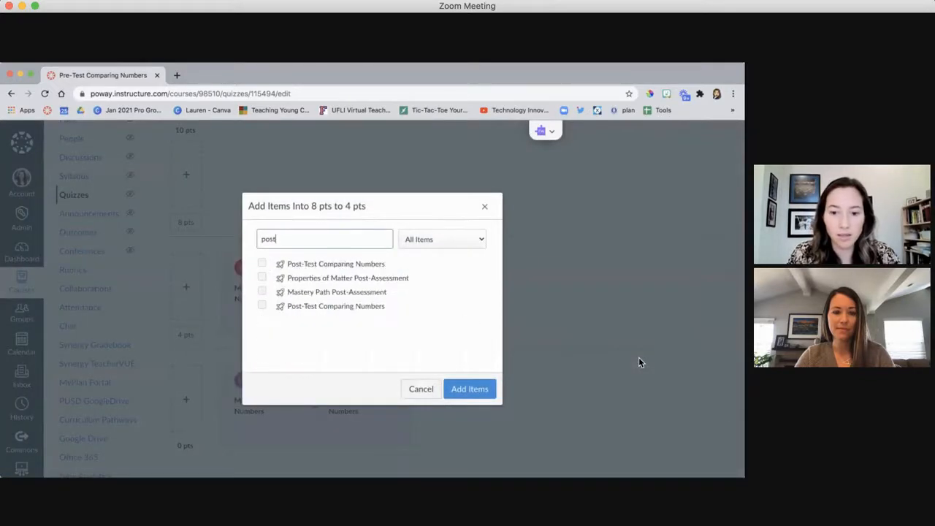
pyautogui.click(261, 306)
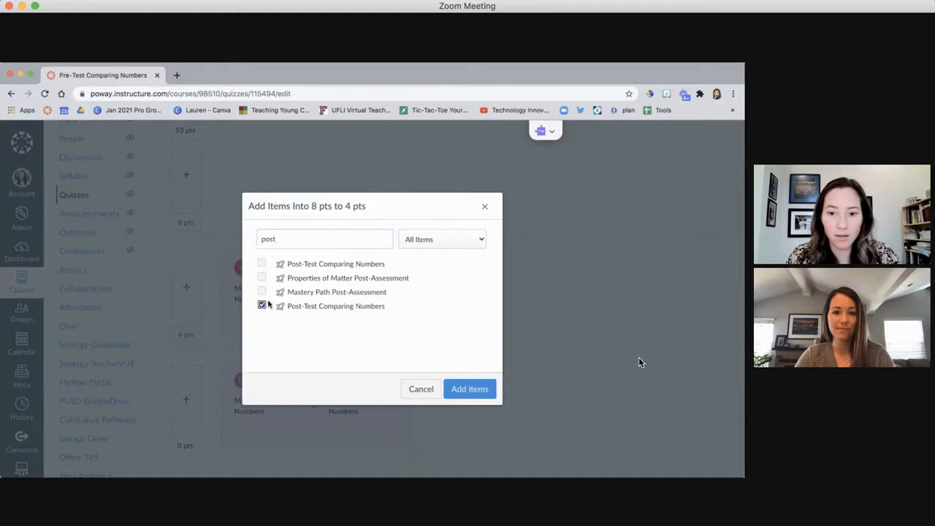
pyautogui.click(455, 391)
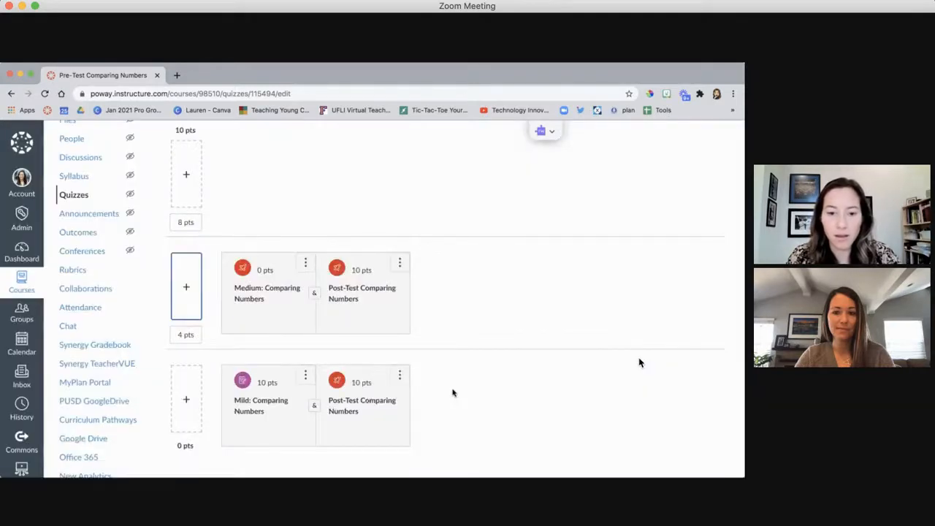
# Step: Search for "spicy" and add the Spicy: Discuss Comparing Numbers discussion to the 10 to 8 pts range
pyautogui.scroll(2, 453, 391)
pyautogui.click(187, 227)
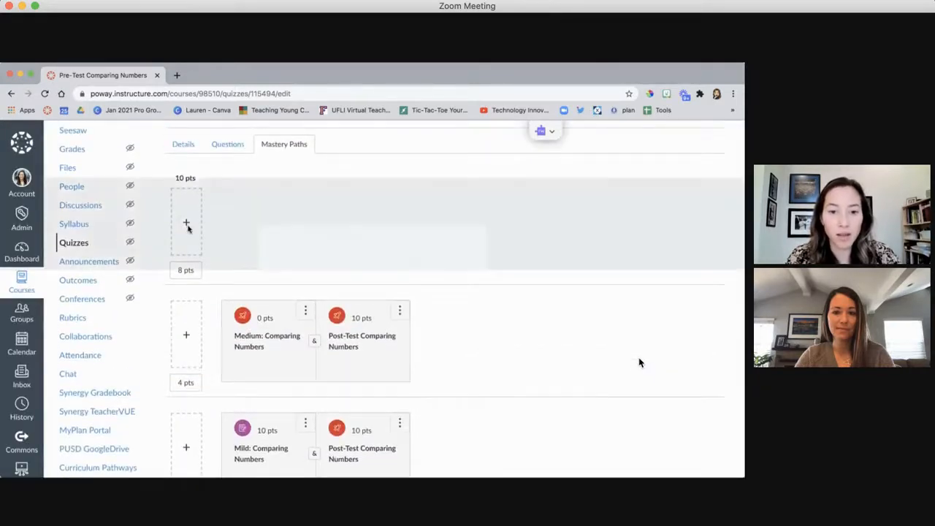
pyautogui.write('sp')
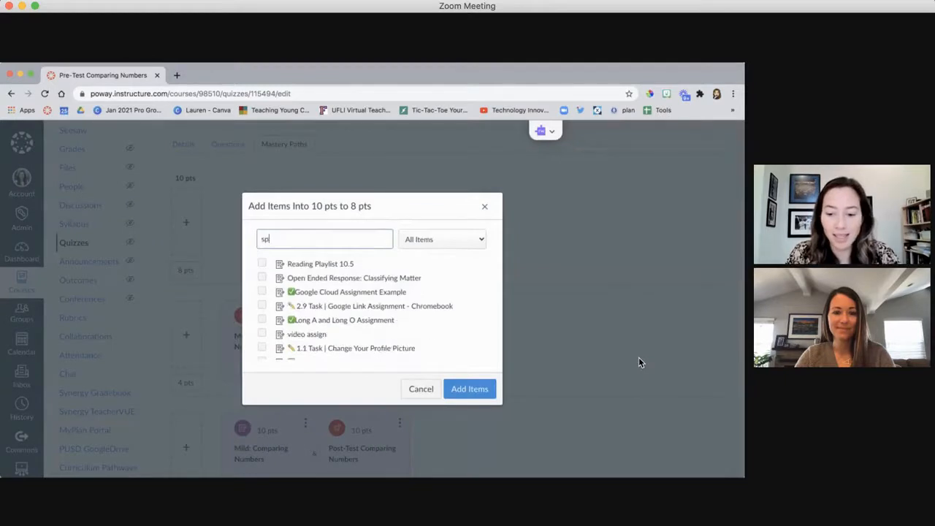
pyautogui.write('icy')
pyautogui.click(262, 263)
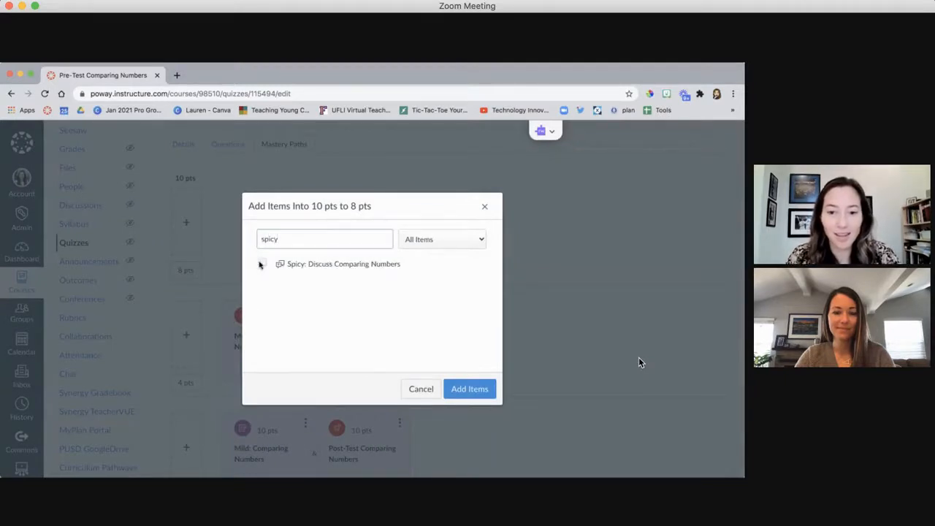
pyautogui.click(458, 385)
# Step: Search for "post" and add the last-listed Post-Test Comparing Numbers quiz to the 10 to 8 pts range
pyautogui.click(189, 227)
pyautogui.write('post')
pyautogui.click(261, 306)
pyautogui.click(456, 389)
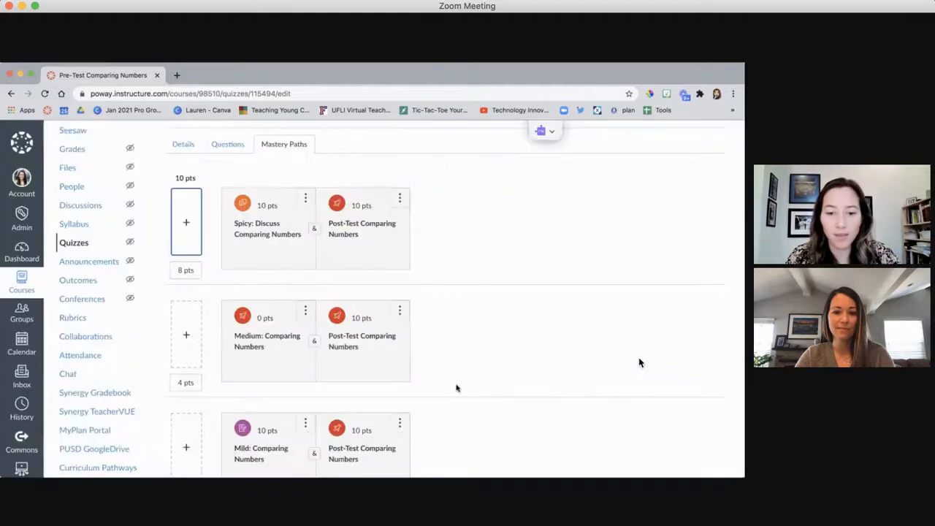
# Step: Review the items assigned to all three score ranges and open the student view from the course modules page
pyautogui.scroll(-1, 640, 363)
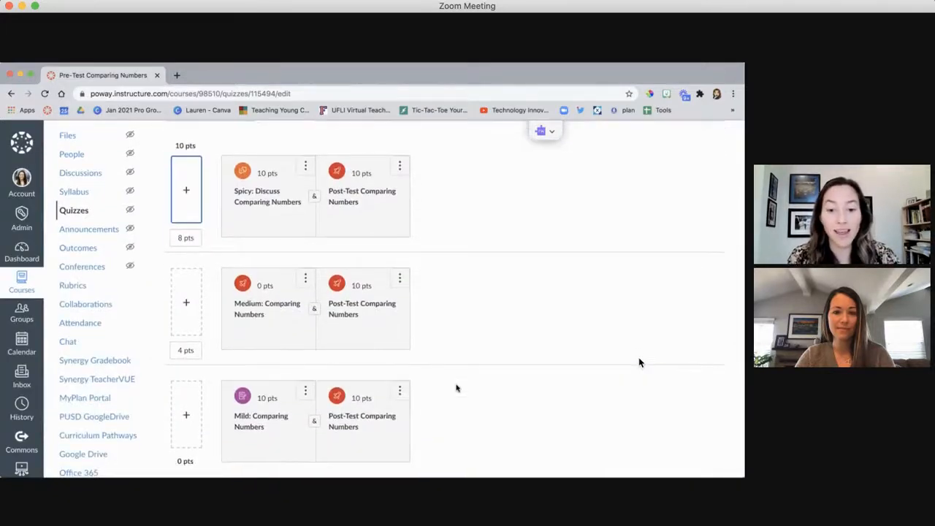
pyautogui.scroll(-1, 456, 387)
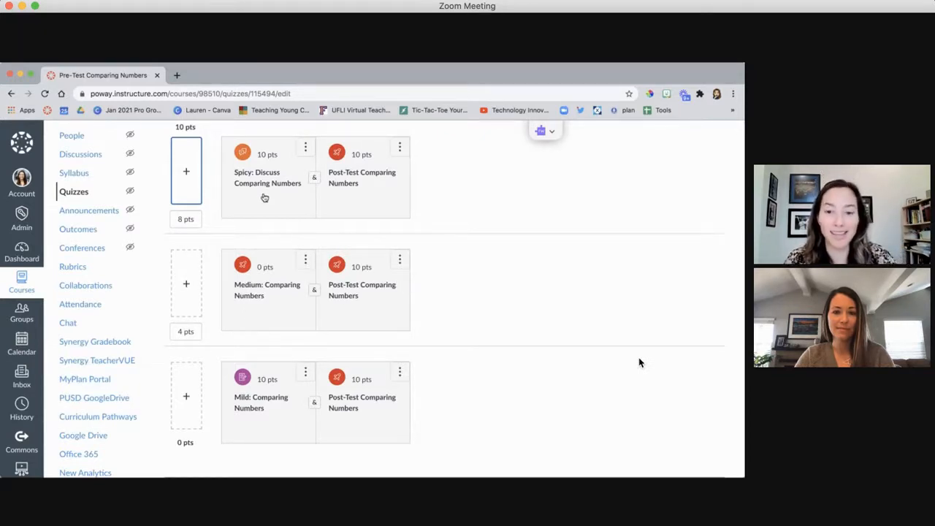
pyautogui.scroll(-2, 387, 221)
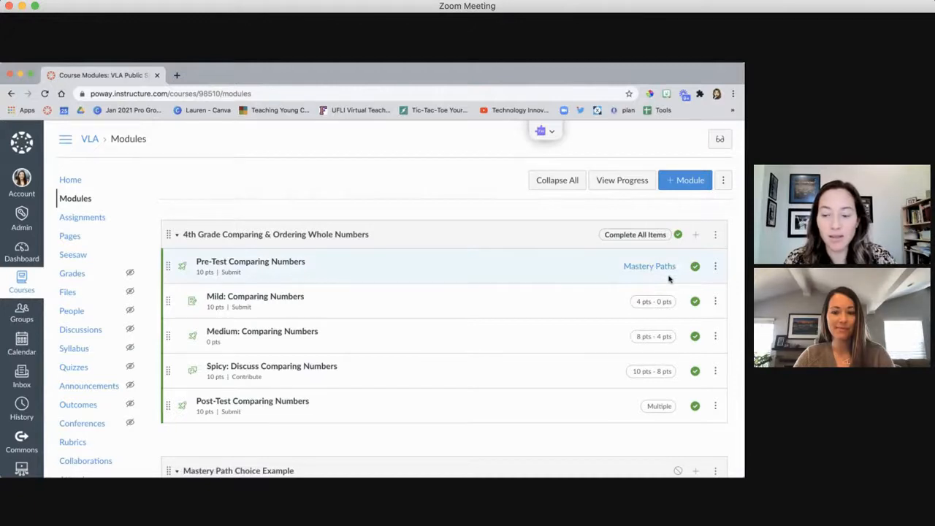
pyautogui.moveTo(636, 304)
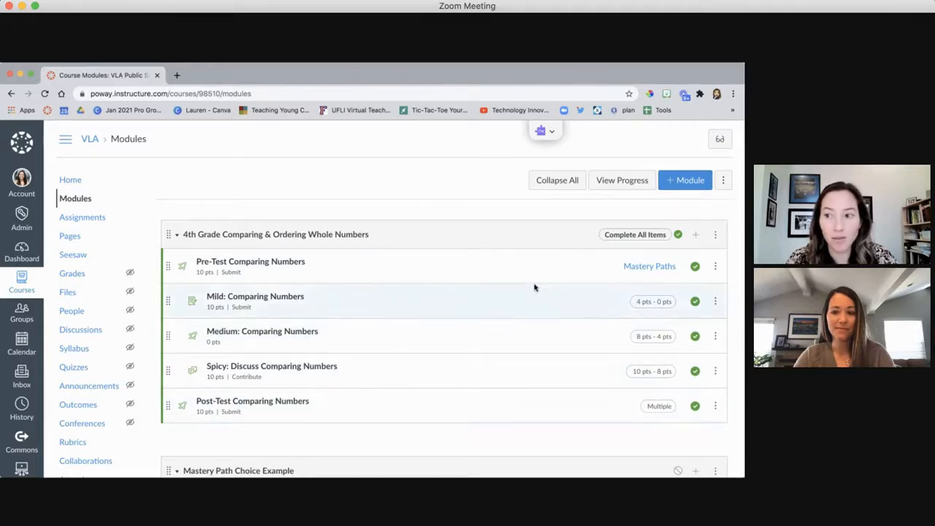
pyautogui.click(719, 144)
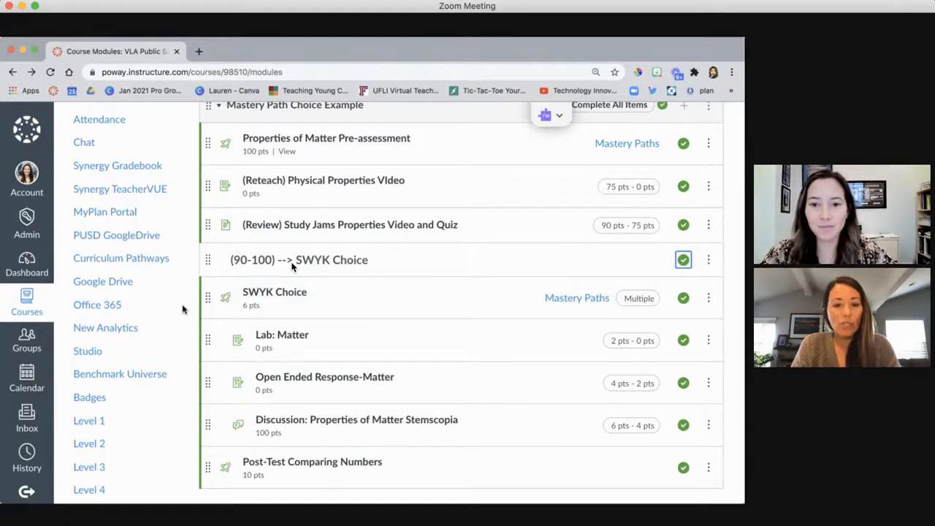
# Step: Examine the Mastery Paths score ranges and assigned items of the Properties of Matter Pre-assessment in the Mastery Path Choice Example module
pyautogui.scroll(1, 292, 267)
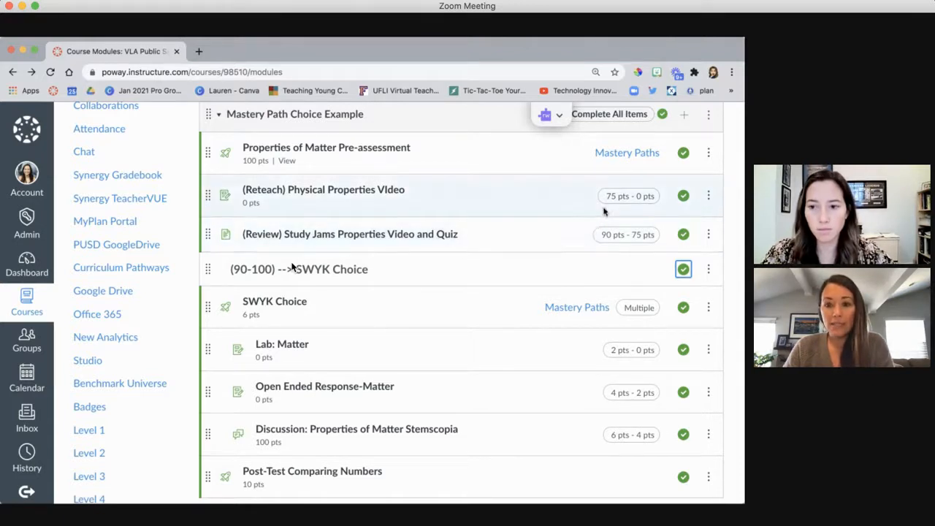
pyautogui.moveTo(646, 195)
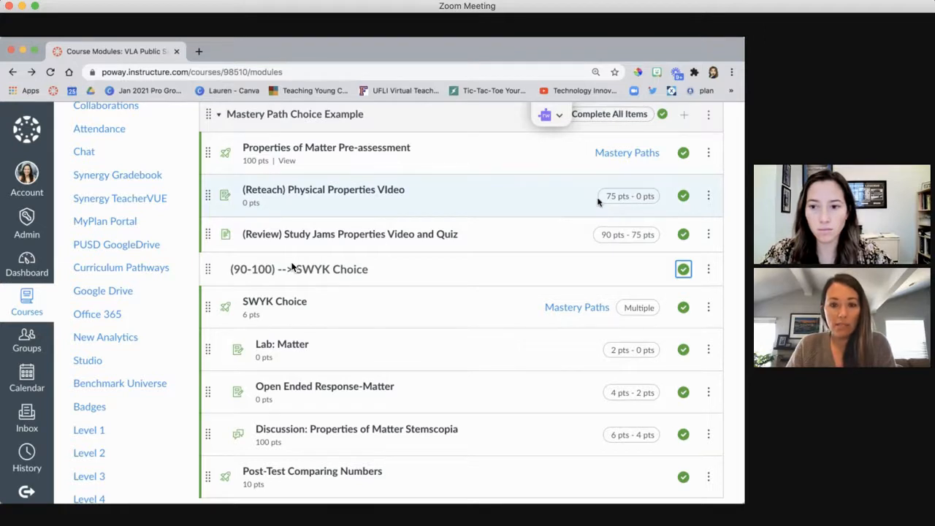
pyautogui.click(605, 157)
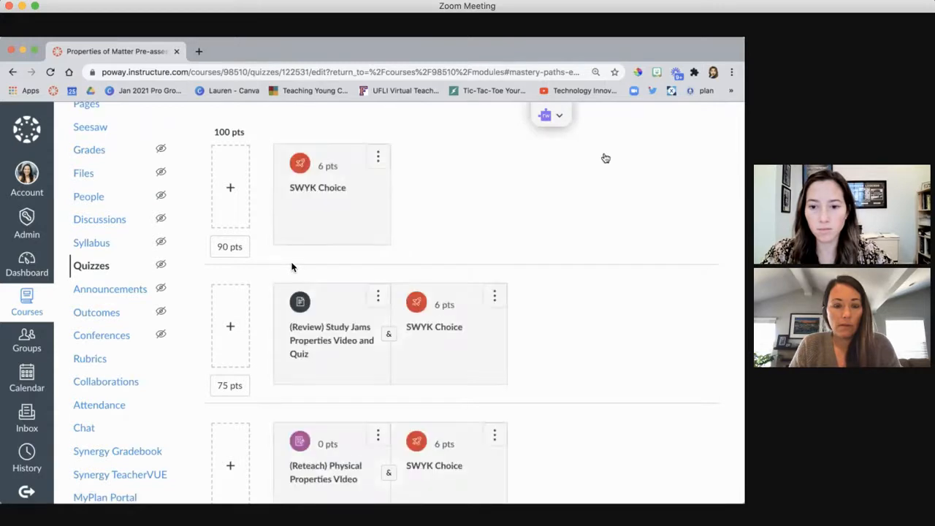
pyautogui.scroll(-2, 292, 267)
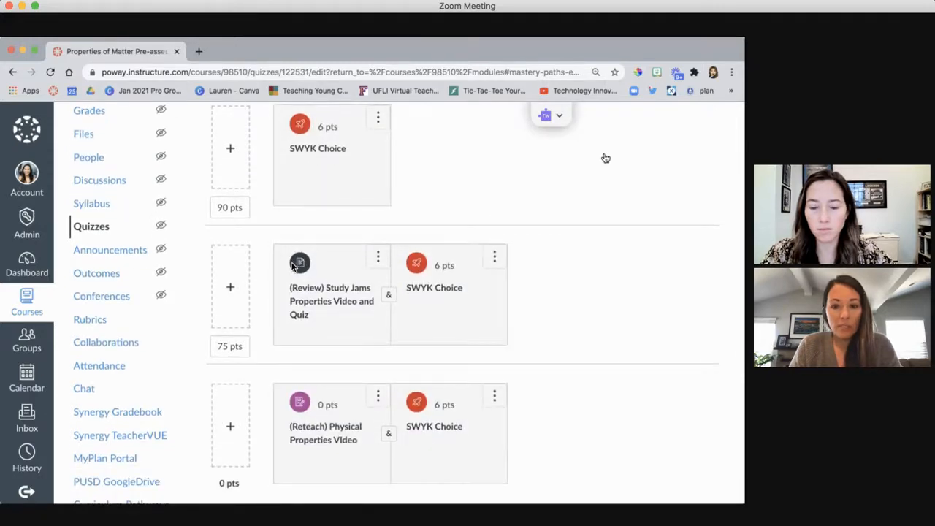
pyautogui.scroll(-1, 292, 267)
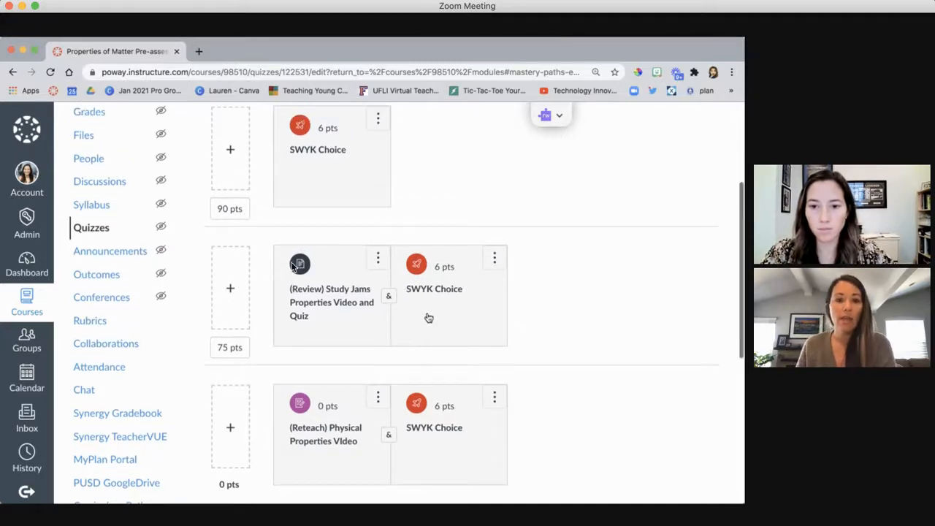
pyautogui.scroll(2, 429, 318)
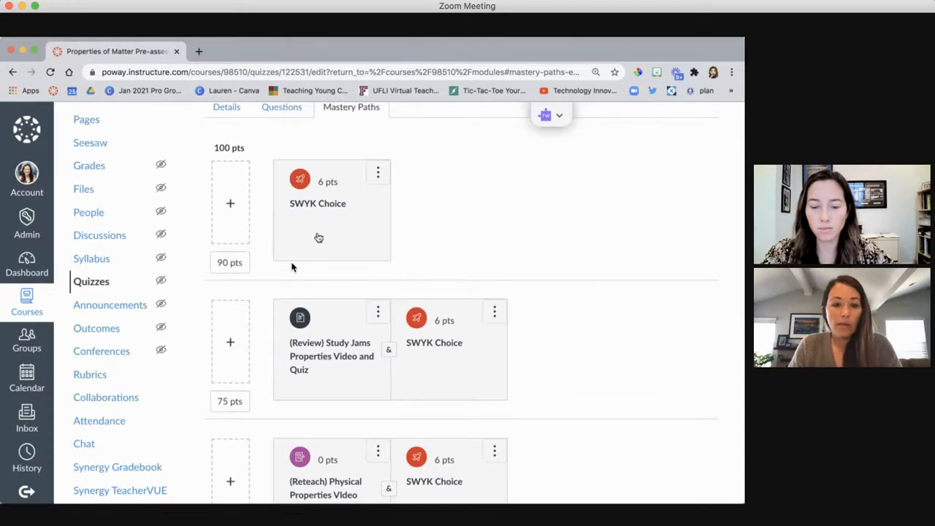
pyautogui.scroll(1, 319, 238)
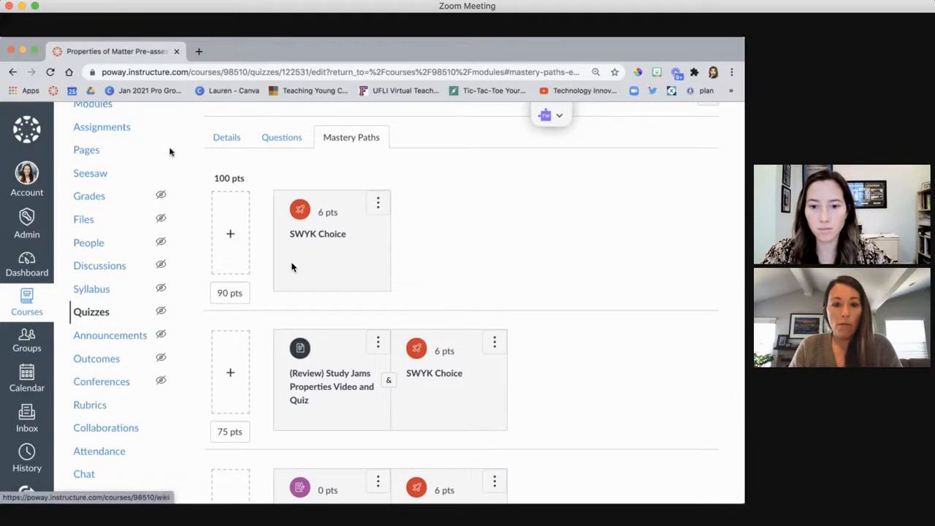
pyautogui.scroll(-1, 170, 152)
pyautogui.scroll(-2, 170, 152)
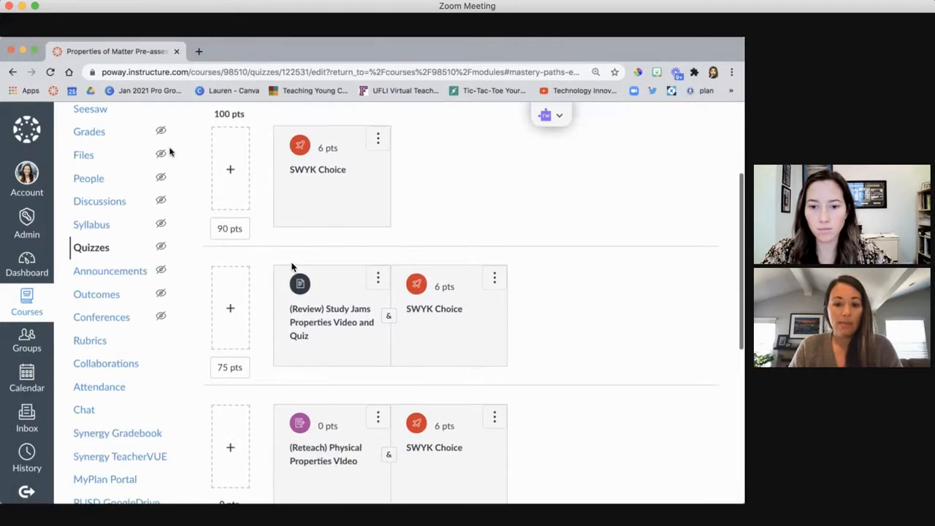
pyautogui.scroll(2, 171, 152)
pyautogui.scroll(3, 169, 157)
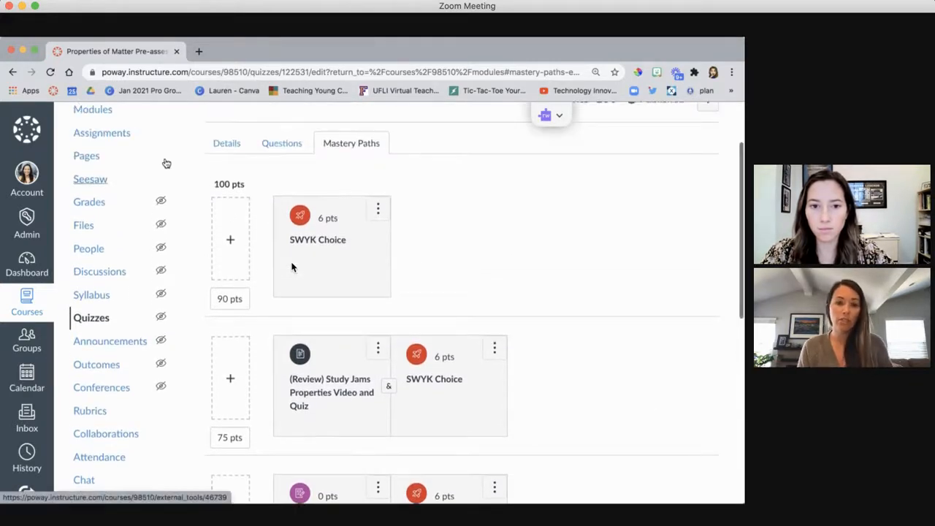
# Step: Return to the course modules and open the Mastery Paths of the SWYK Choice quiz
pyautogui.click(115, 138)
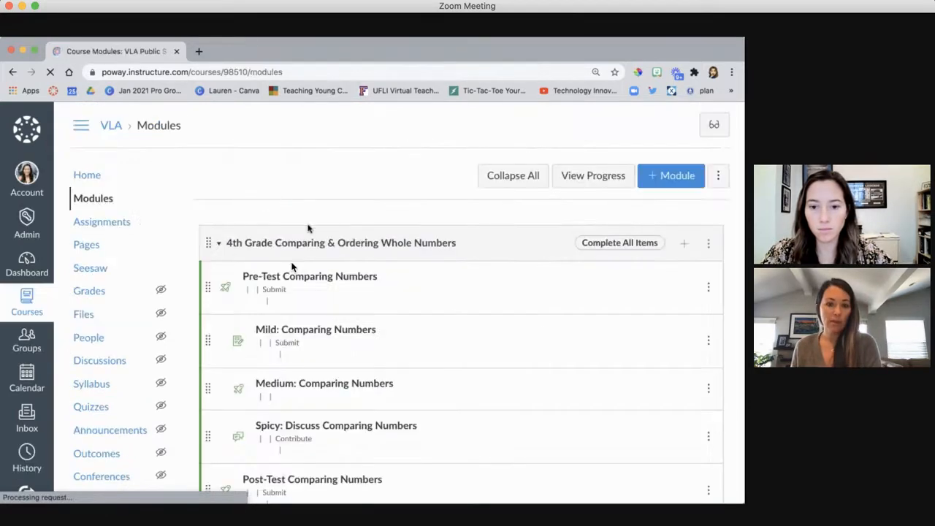
pyautogui.scroll(-5, 308, 226)
pyautogui.scroll(-6, 308, 229)
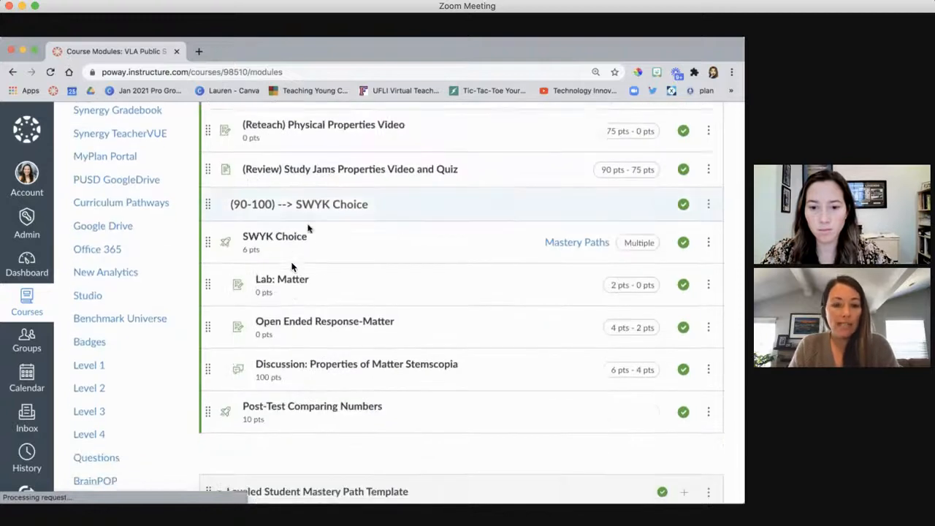
pyautogui.click(581, 247)
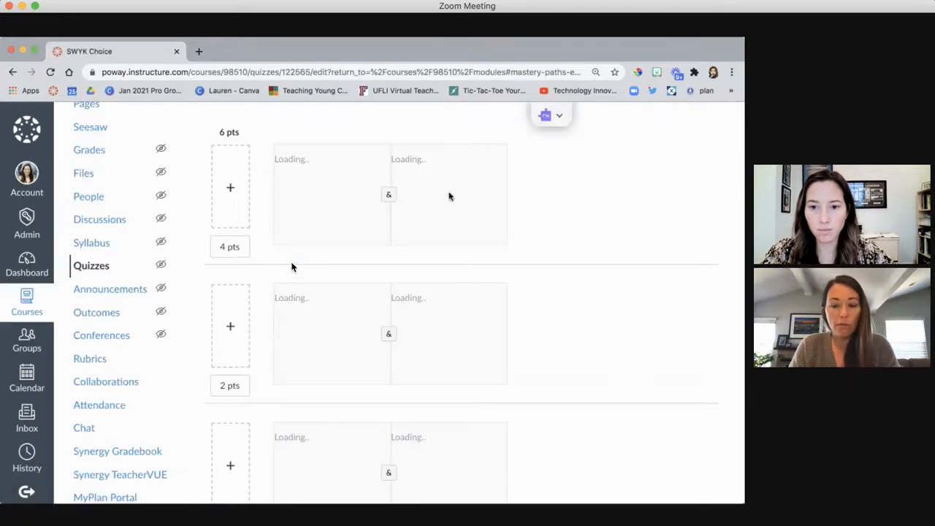
# Step: Examine the SWYK Choice quiz questions, including their yes/no answers, correct answers and point values
pyautogui.scroll(3, 322, 143)
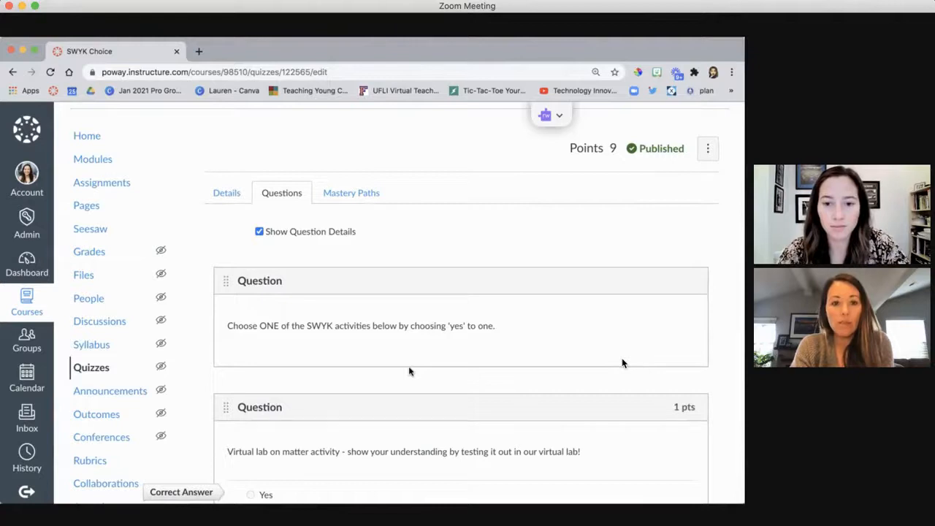
pyautogui.scroll(-3, 623, 363)
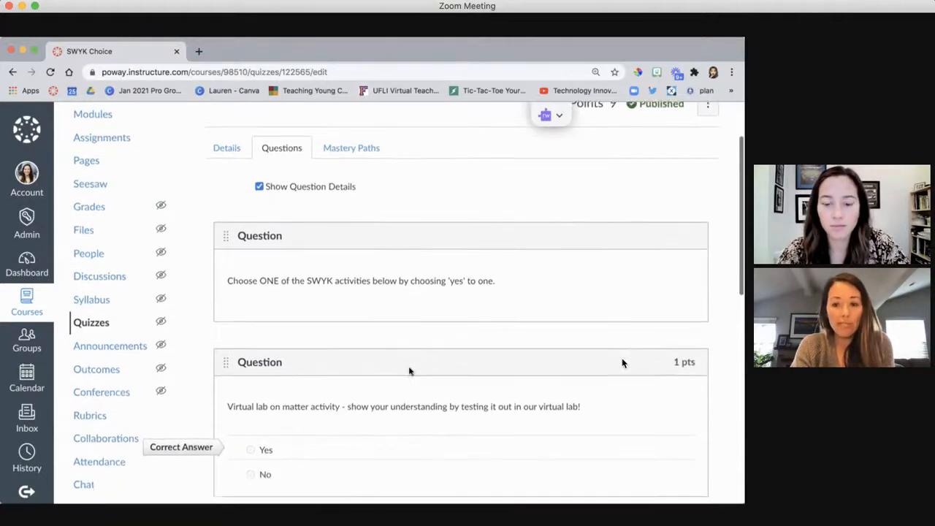
pyautogui.scroll(-3, 623, 363)
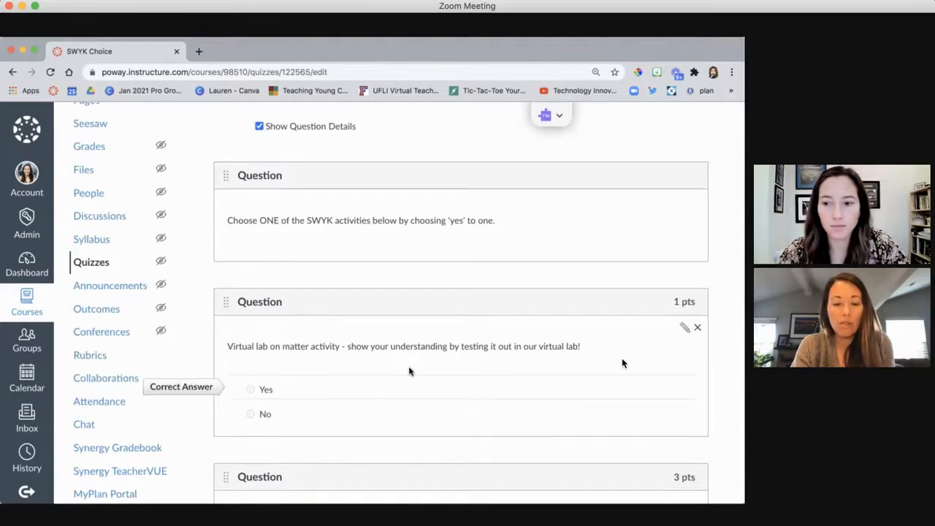
pyautogui.scroll(-3, 622, 364)
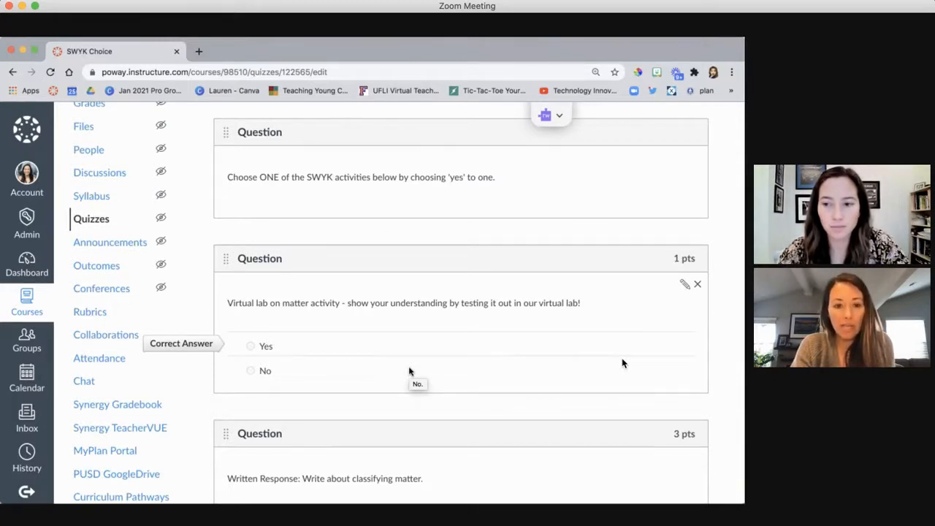
pyautogui.scroll(-3, 409, 371)
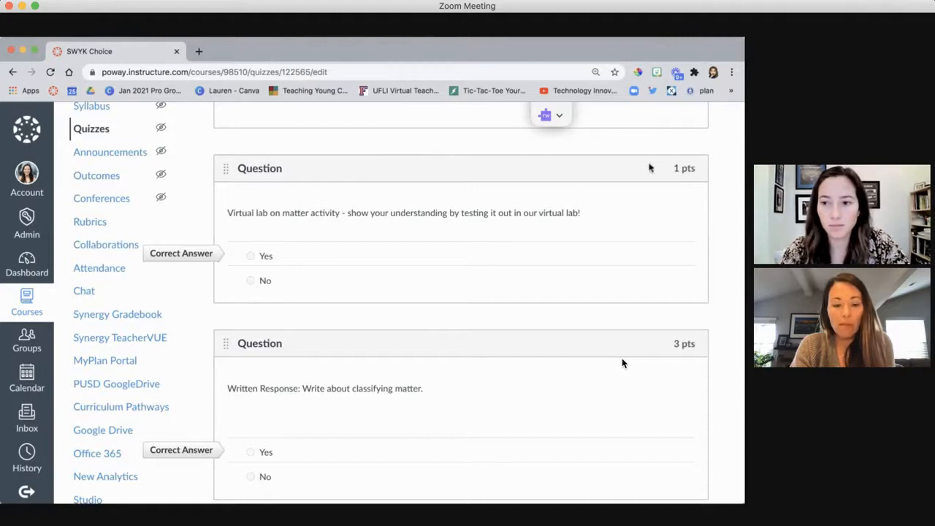
pyautogui.scroll(-3, 623, 363)
pyautogui.scroll(-2, 623, 363)
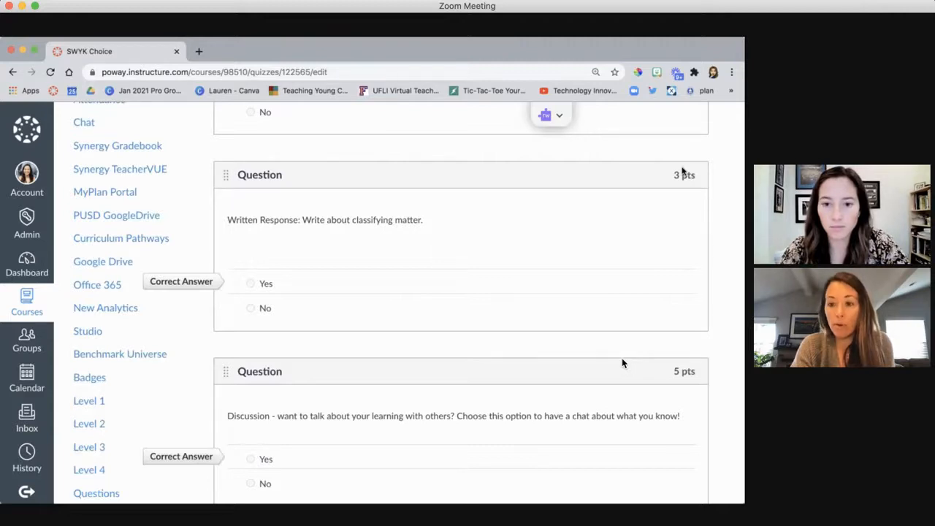
pyautogui.scroll(-1, 686, 170)
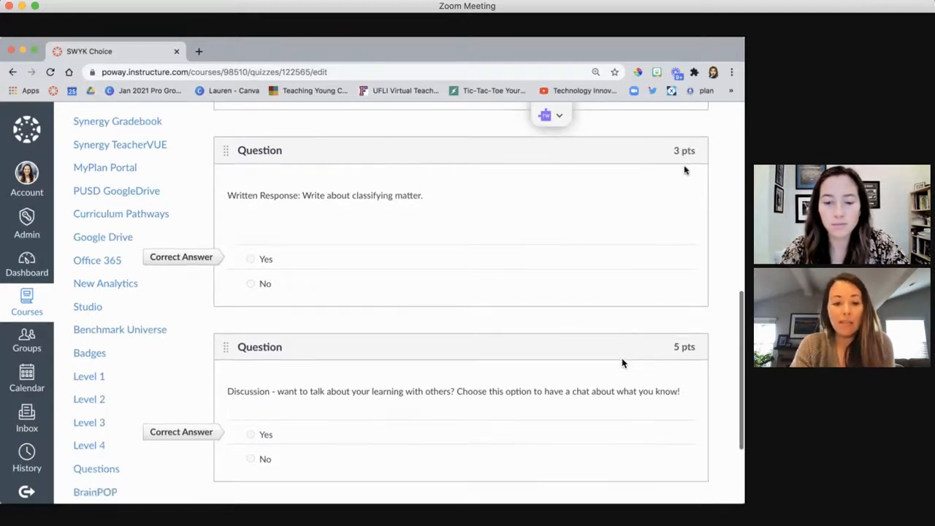
pyautogui.scroll(-5, 686, 170)
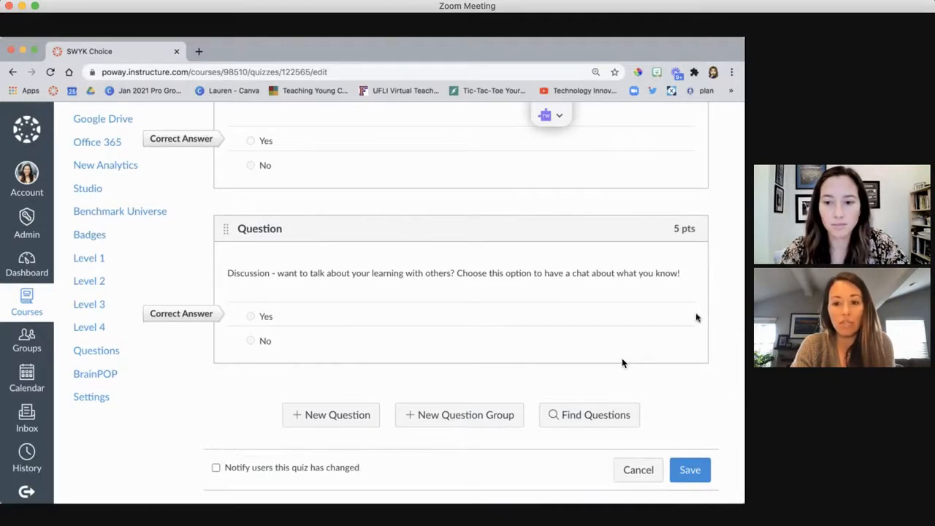
# Step: Save the SWYK Choice quiz and reopen it for editing
pyautogui.click(704, 473)
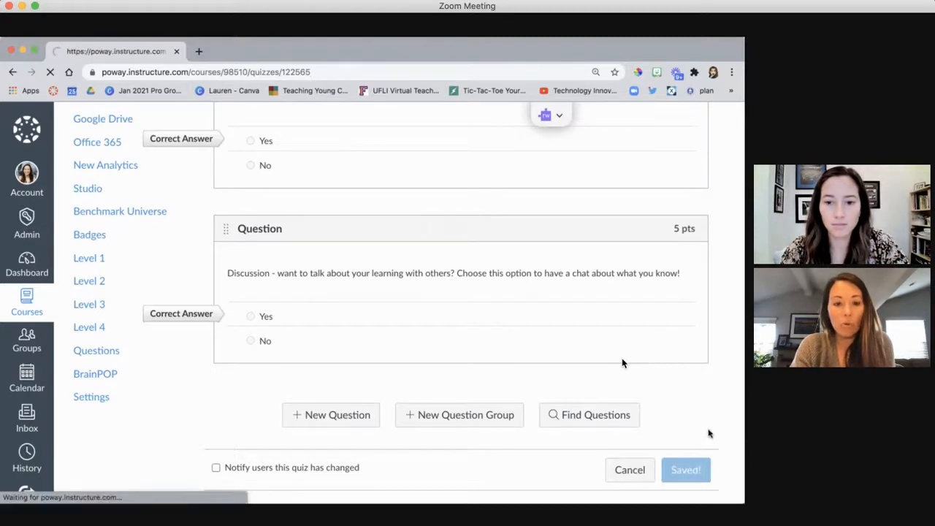
pyautogui.click(499, 180)
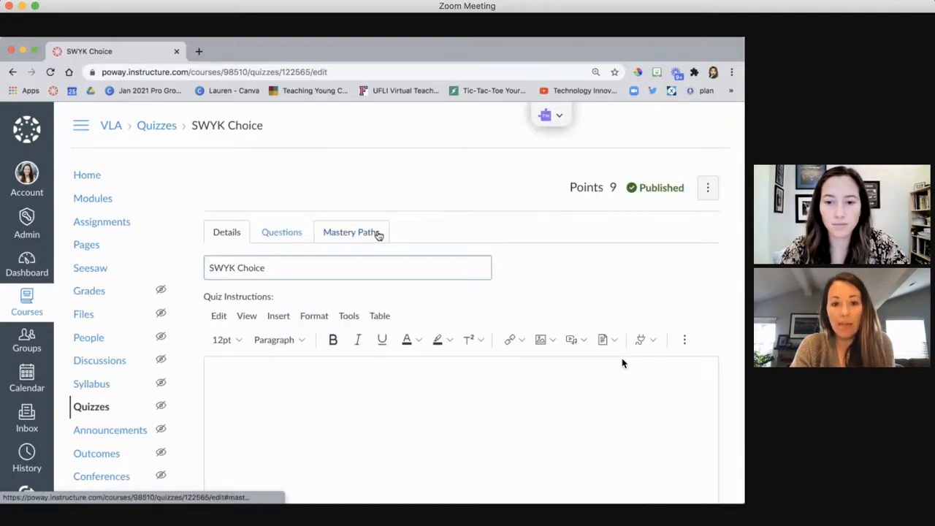
# Step: Examine the score ranges and assigned items in the SWYK Choice quiz's Mastery Paths and in the Mastery Path Choice Example module
pyautogui.click(378, 234)
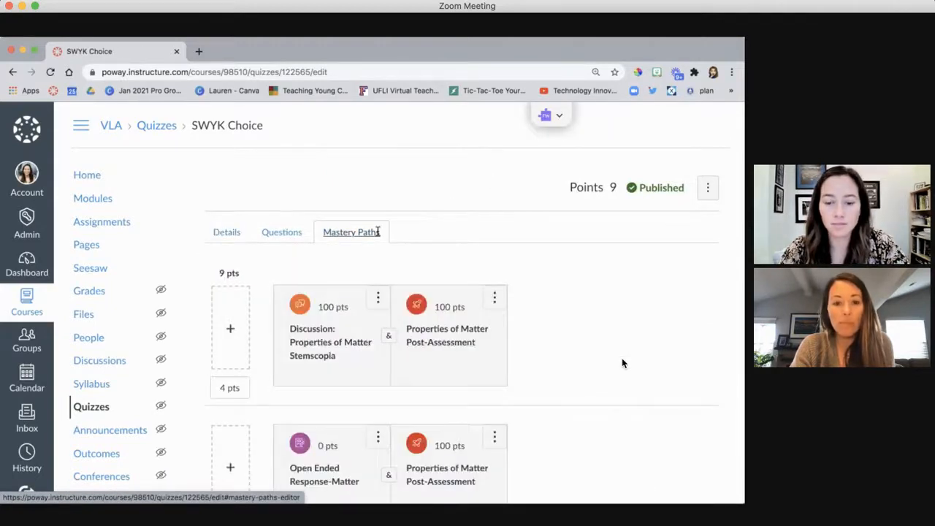
pyautogui.scroll(-2, 377, 232)
pyautogui.scroll(-3, 378, 232)
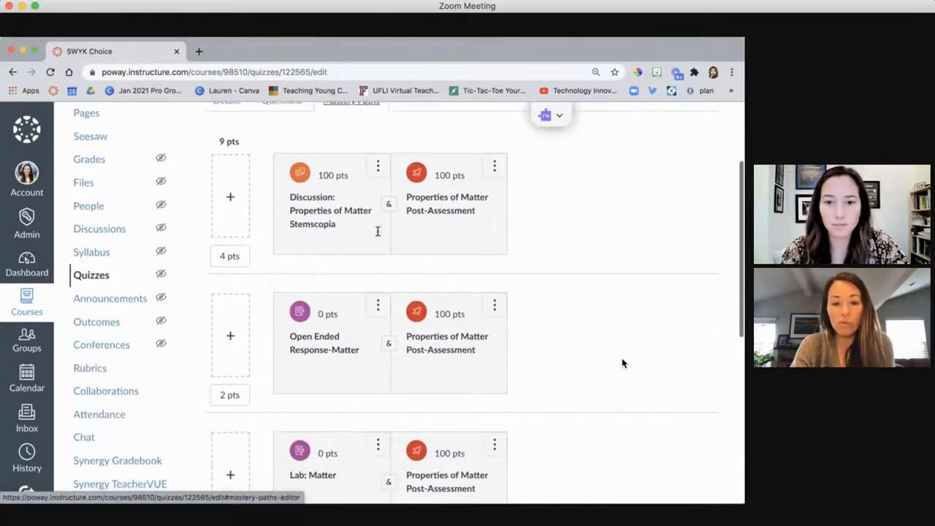
pyautogui.scroll(-2, 621, 316)
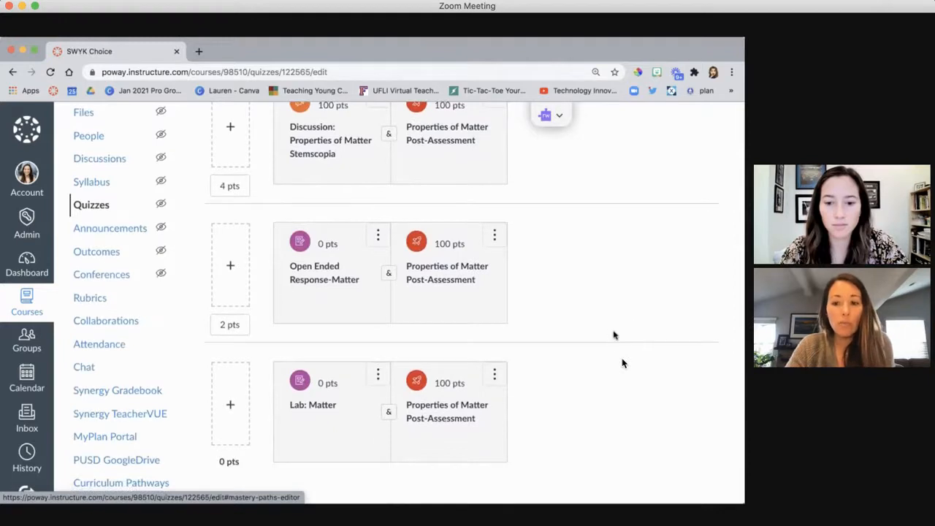
pyautogui.scroll(-1, 614, 338)
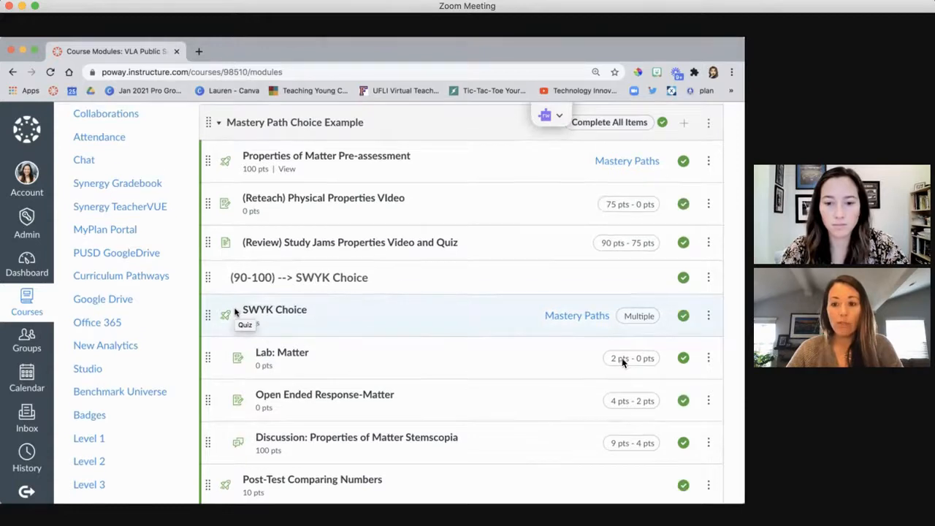
pyautogui.scroll(-3, 235, 312)
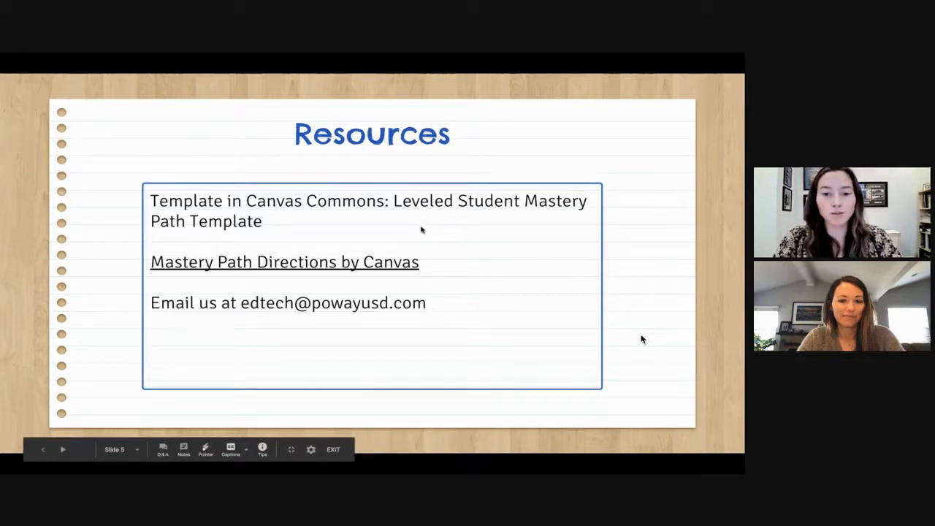
# Step: Exit the Resources slideshow, switch to the Canvas dashboard and open Commons
pyautogui.press('Escape')
pyautogui.click(117, 65)
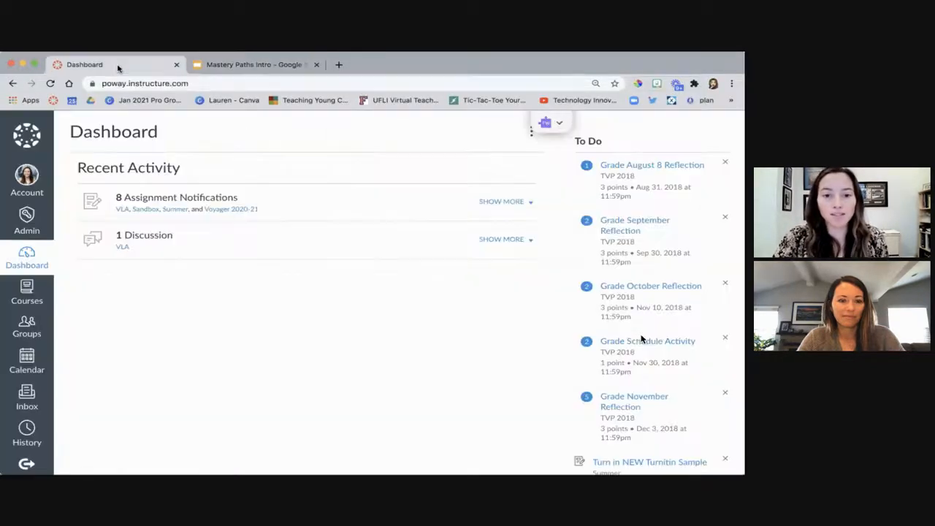
pyautogui.scroll(-3, 29, 365)
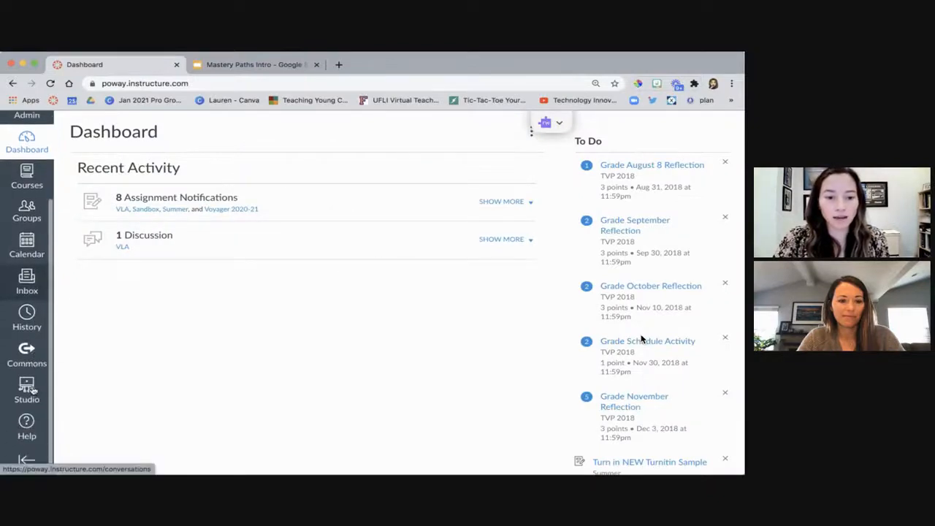
pyautogui.click(37, 365)
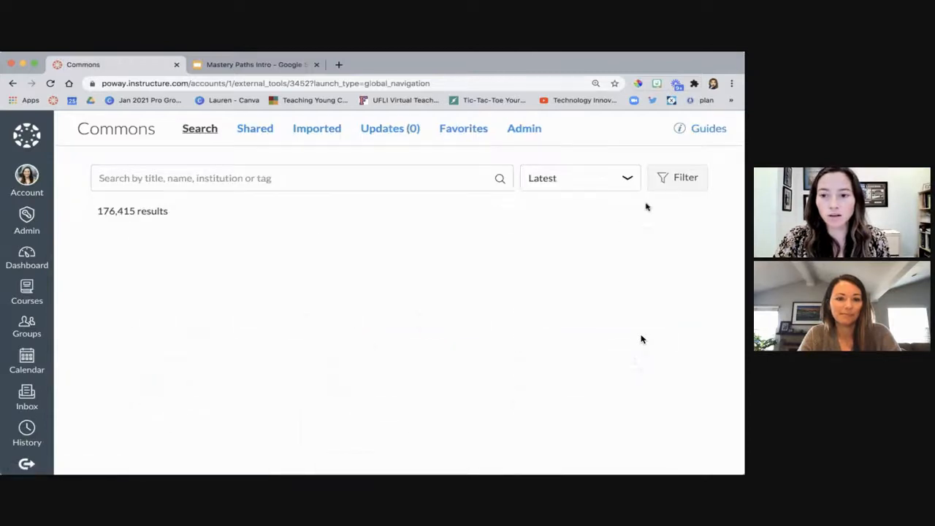
# Step: Filter the Commons resources to modules and search for "Leveled Student Mastery Path Template"
pyautogui.click(676, 179)
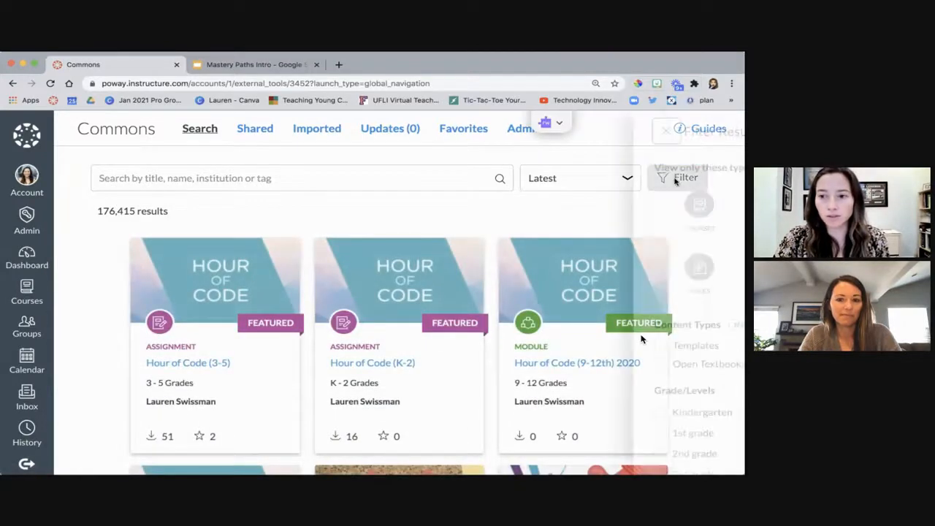
pyautogui.click(406, 205)
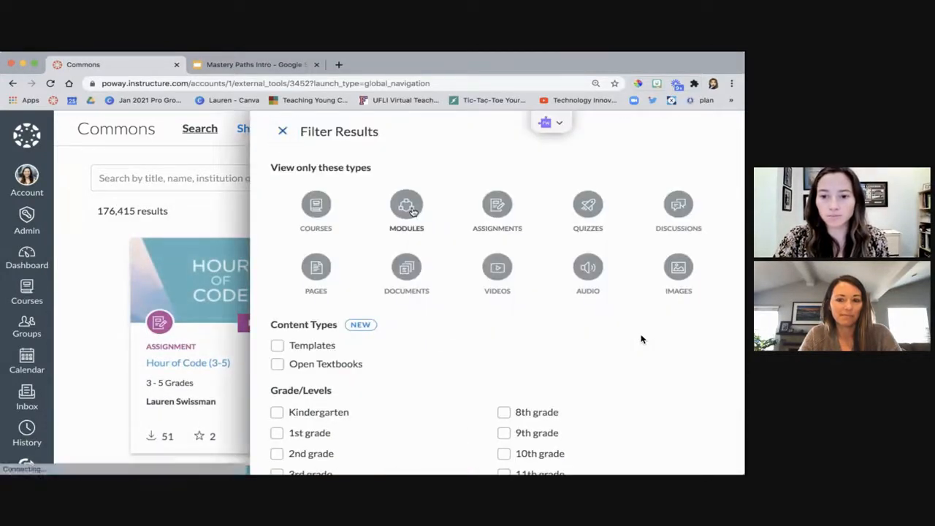
pyautogui.click(208, 177)
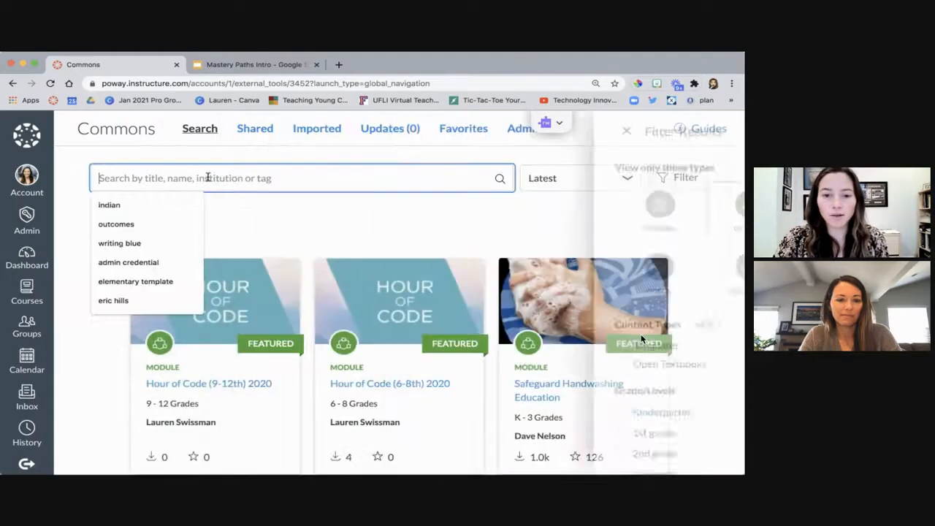
pyautogui.write('le')
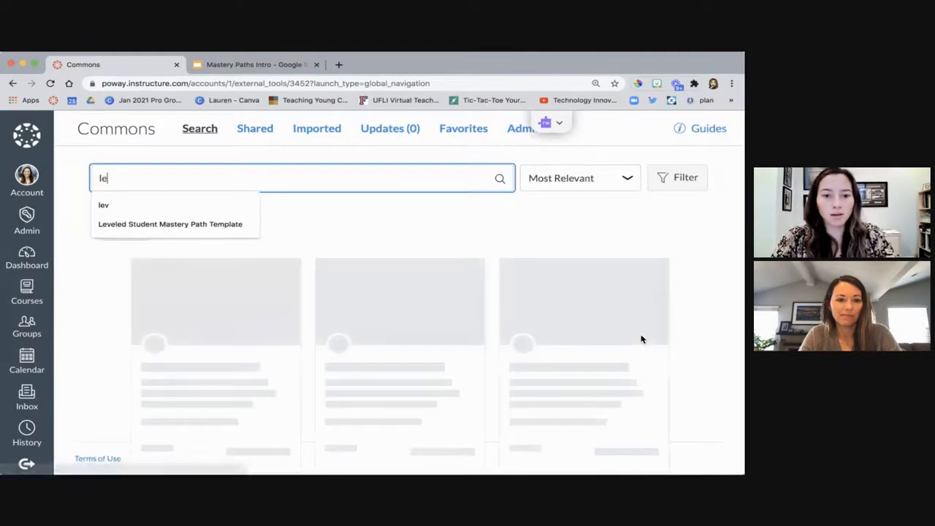
pyautogui.click(177, 224)
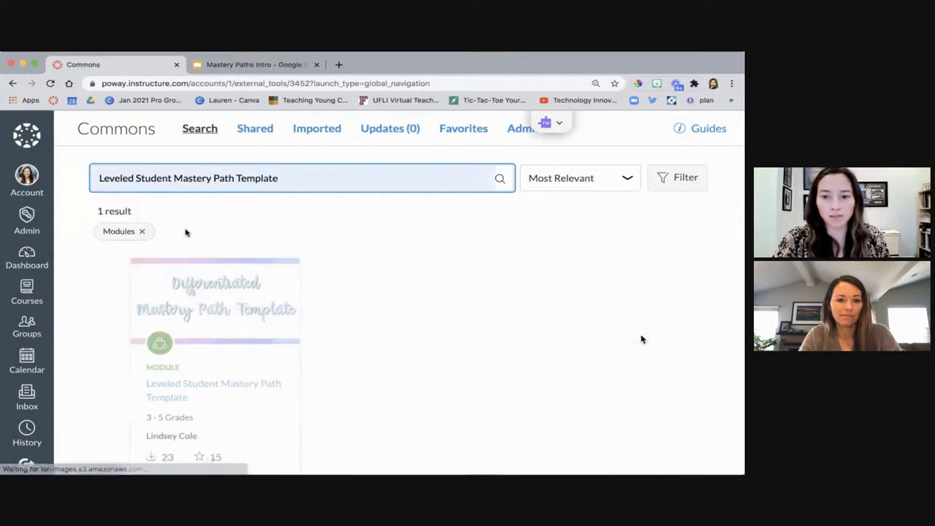
# Step: Open the Leveled Student Mastery Path Template module and examine the preview of its assessments and activities
pyautogui.scroll(-3, 246, 227)
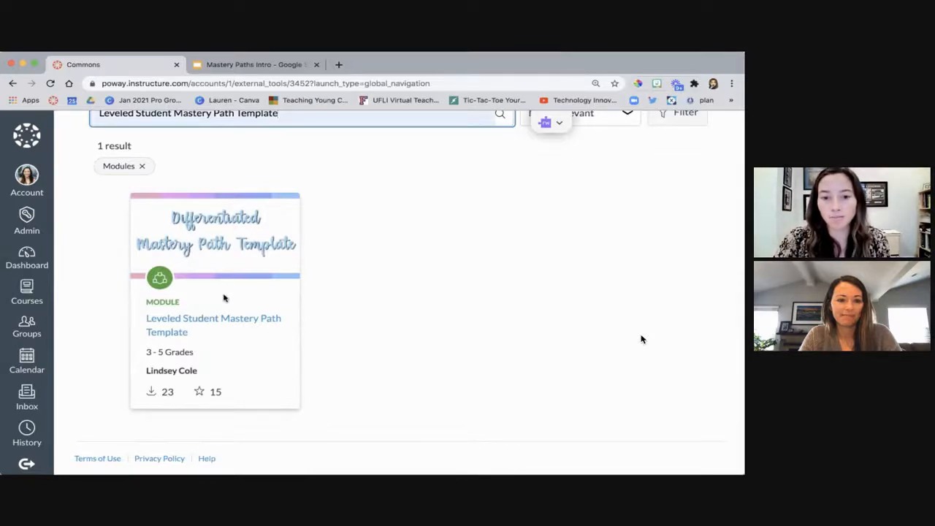
pyautogui.click(217, 320)
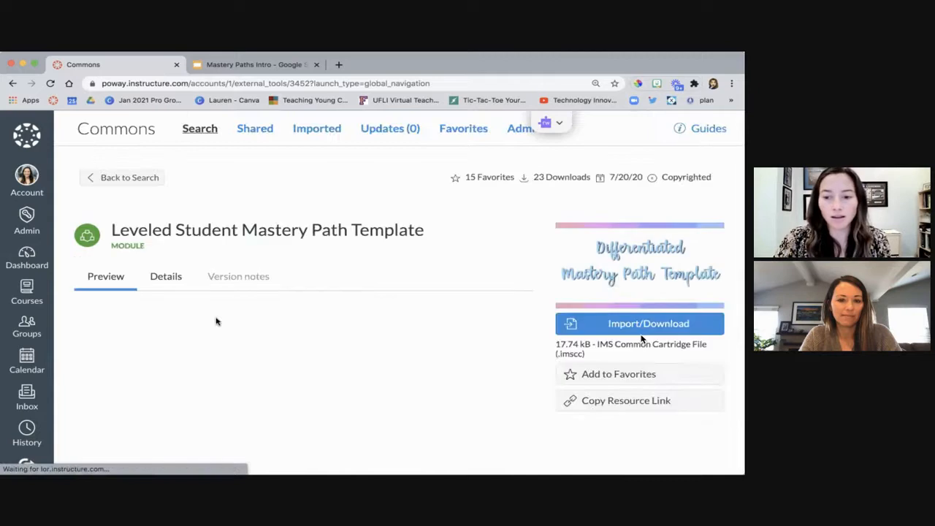
pyautogui.scroll(-5, 641, 338)
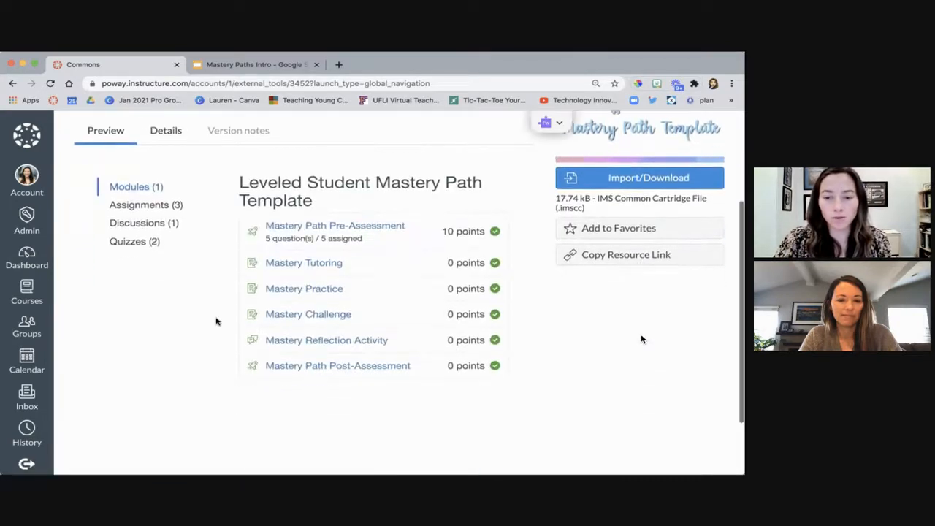